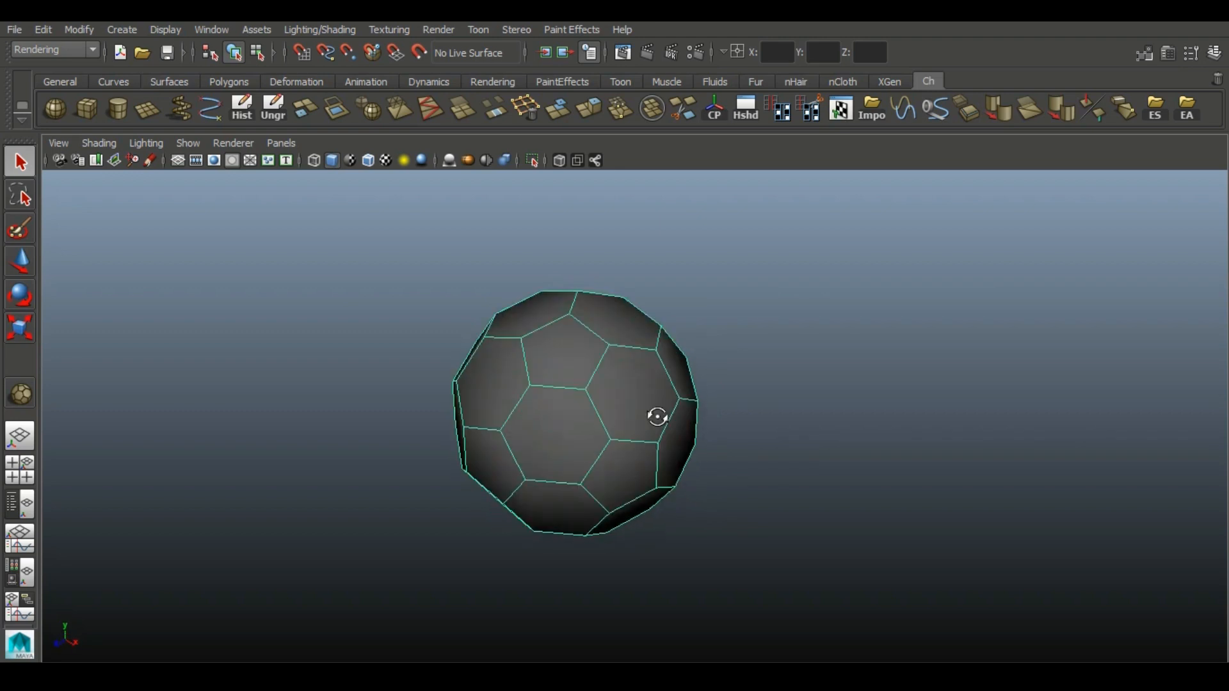
Step: Smooth the soccer-ball polyhedron once and delete its construction history
{"action": "left_click", "coordinate": [462, 110]}
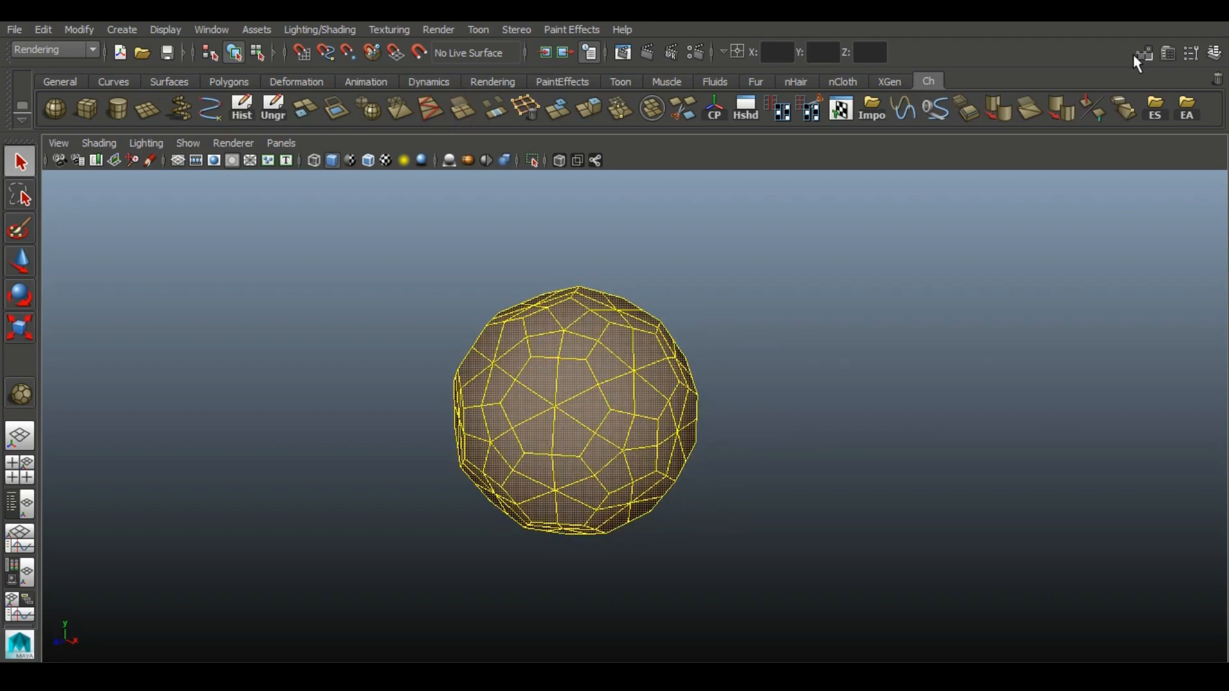
{"action": "left_click", "coordinate": [1167, 53]}
{"action": "left_click", "coordinate": [962, 195]}
{"action": "left_click", "coordinate": [875, 196]}
{"action": "left_click", "coordinate": [934, 356]}
{"action": "left_click", "coordinate": [923, 384]}
{"action": "left_click", "coordinate": [394, 400]}
{"action": "left_click", "coordinate": [241, 110]}
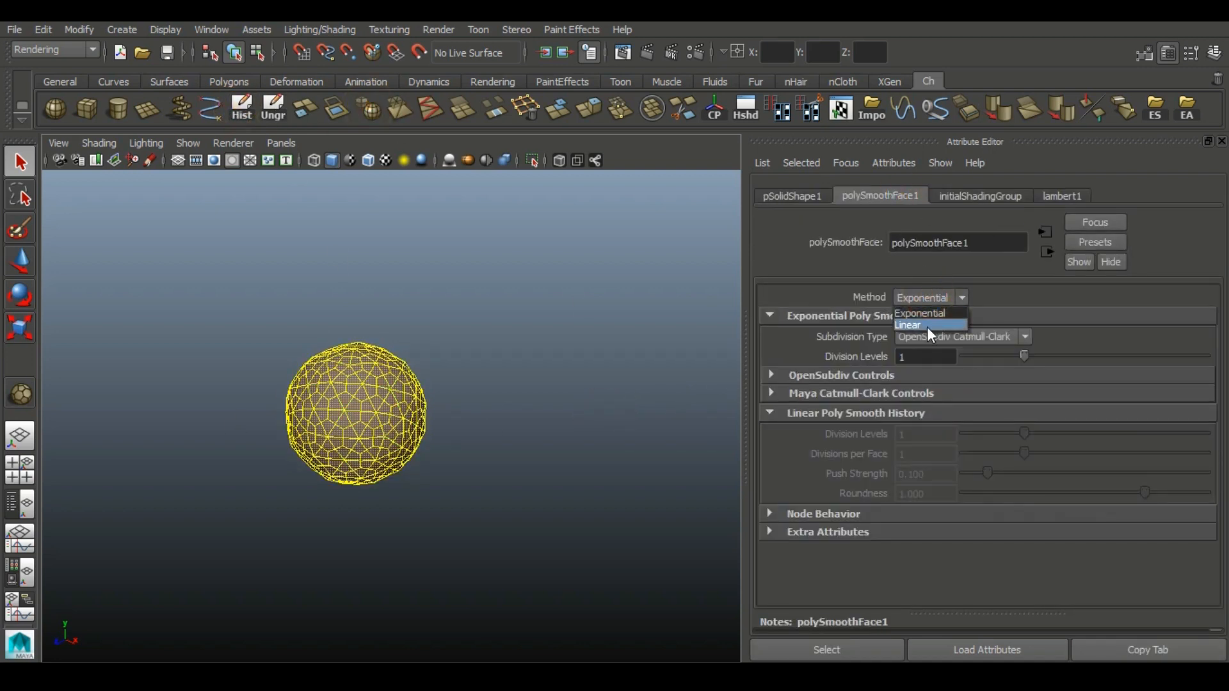
Step: Set the ball's smoothing method to Linear for a denser triangulated mesh and delete its history
{"action": "left_click", "coordinate": [927, 326]}
{"action": "left_click", "coordinate": [543, 398]}
{"action": "left_click", "coordinate": [297, 418]}
{"action": "left_click", "coordinate": [243, 107]}
Step: Apply a Sculpt deformer to round the mesh into a sphere and delete its history
{"action": "left_click", "coordinate": [318, 80]}
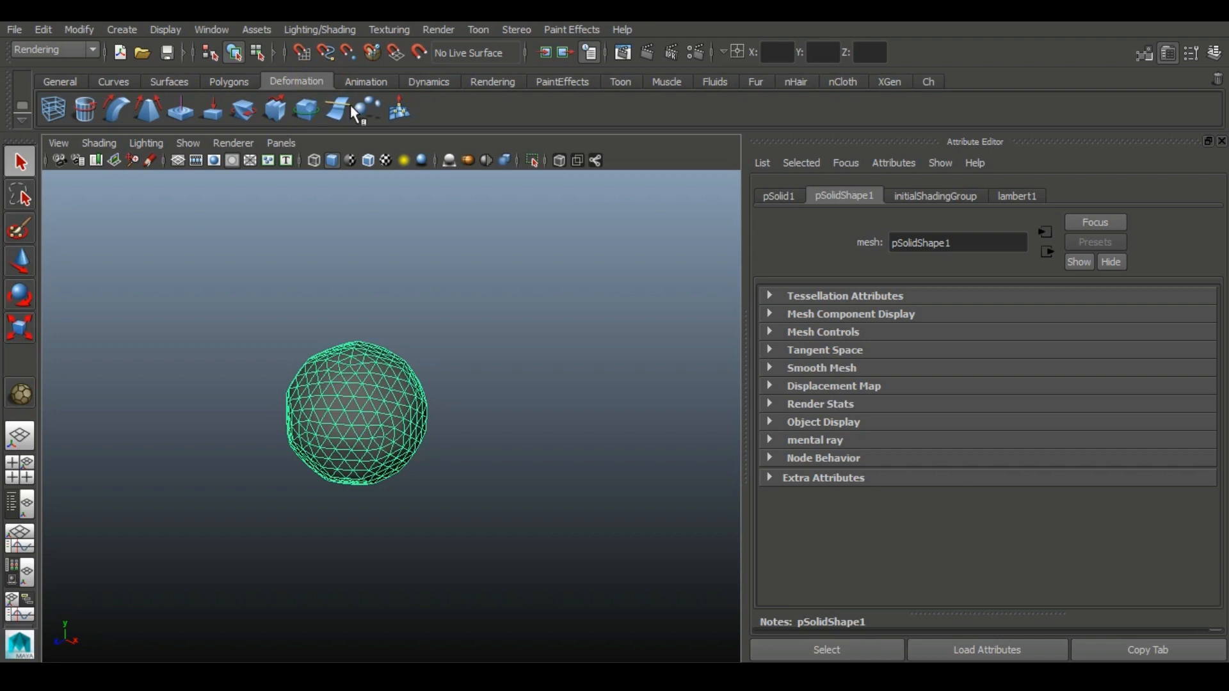
{"action": "left_click", "coordinate": [356, 109]}
{"action": "left_click", "coordinate": [346, 428]}
{"action": "left_click", "coordinate": [928, 81]}
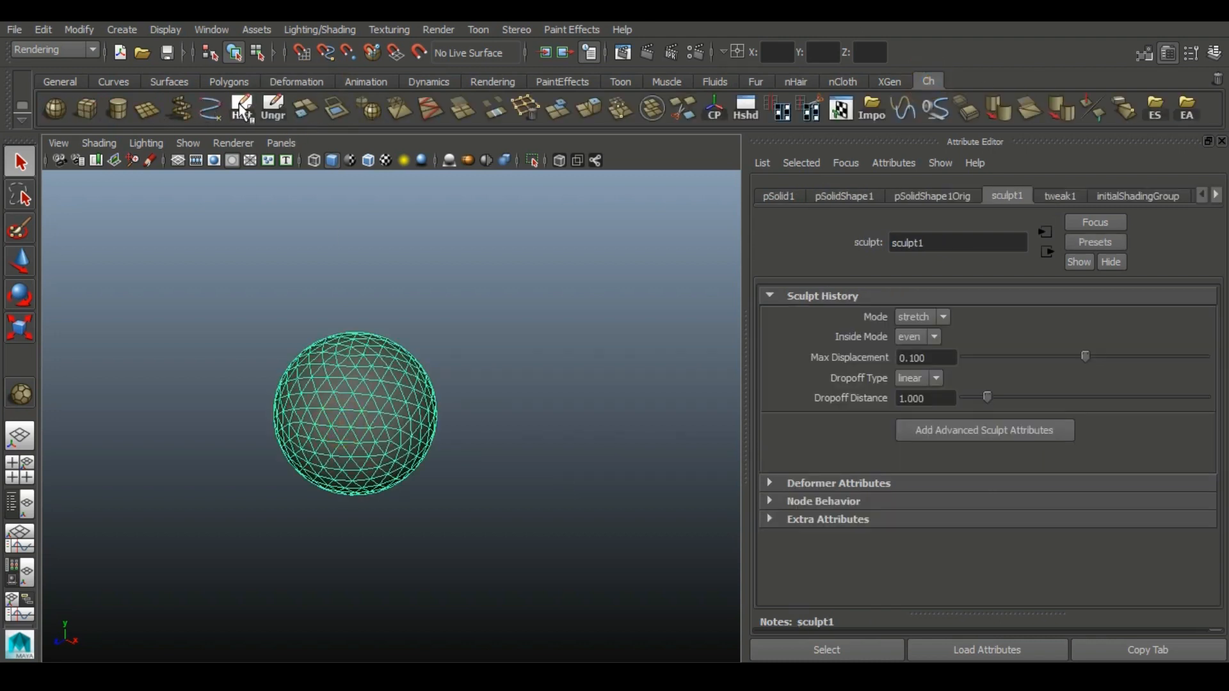
{"action": "left_click", "coordinate": [240, 106]}
Step: Select scattered single triangular faces all around the sphere in face selection mode
{"action": "right_click_drag", "start_coordinate": [378, 409], "coordinate": [379, 242]}
{"action": "left_click", "coordinate": [1221, 140]}
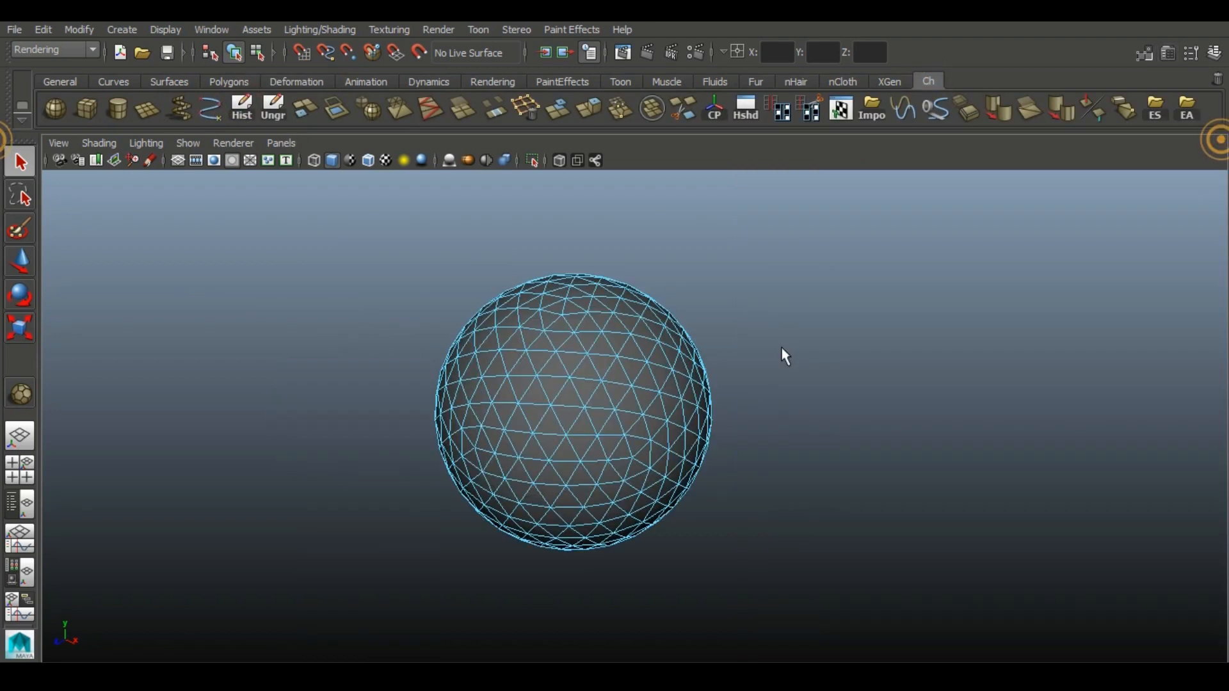
{"action": "left_click_drag", "start_coordinate": [547, 440], "coordinate": [586, 431], "text": "alt"}
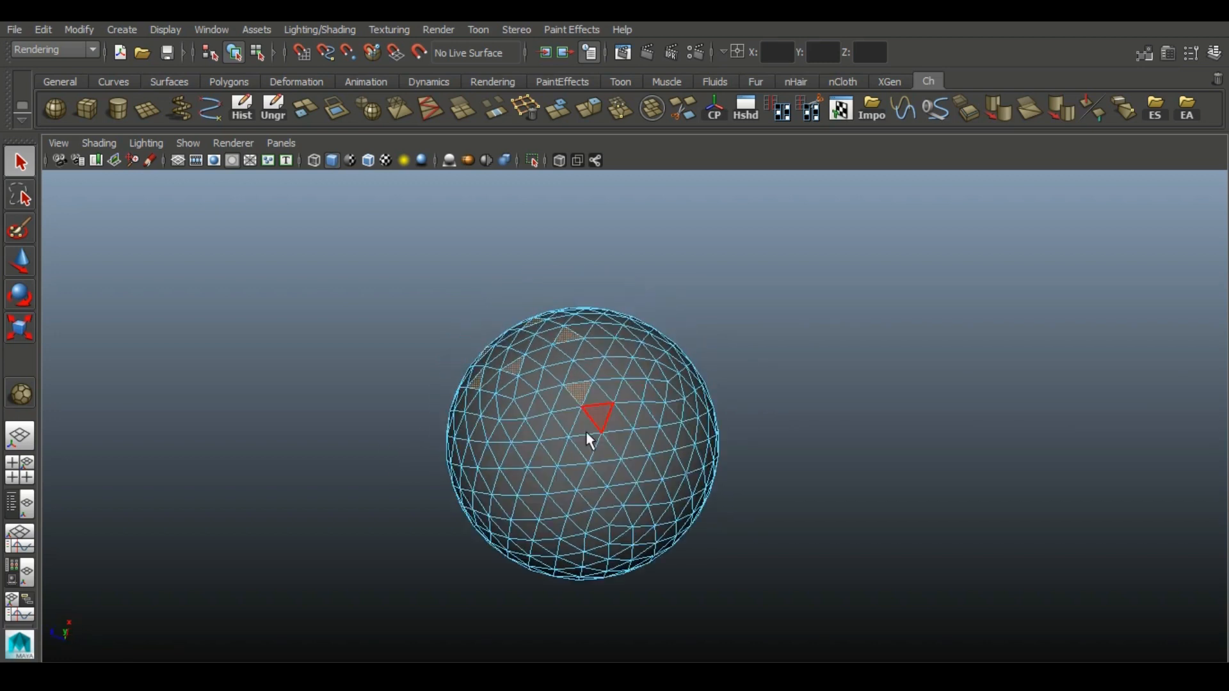
{"action": "left_click_drag", "start_coordinate": [599, 515], "coordinate": [715, 452], "text": "alt"}
{"action": "left_click_drag", "start_coordinate": [719, 375], "coordinate": [443, 407], "text": "alt"}
{"action": "left_click_drag", "start_coordinate": [852, 474], "coordinate": [398, 79], "text": "alt"}
Step: Extrude the selected faces outward by about 0.044 and scale them to about 0.275 as spike bases
{"action": "scroll", "coordinate": [567, 325], "scroll_direction": "up", "scroll_amount": 3}
{"action": "key", "text": "r"}
{"action": "left_click", "coordinate": [588, 108]}
{"action": "mouse_move", "coordinate": [404, 217]}
{"action": "left_mouse_down"}
{"action": "mouse_move", "coordinate": [389, 195]}
{"action": "mouse_move", "coordinate": [395, 208]}
{"action": "left_mouse_up"}
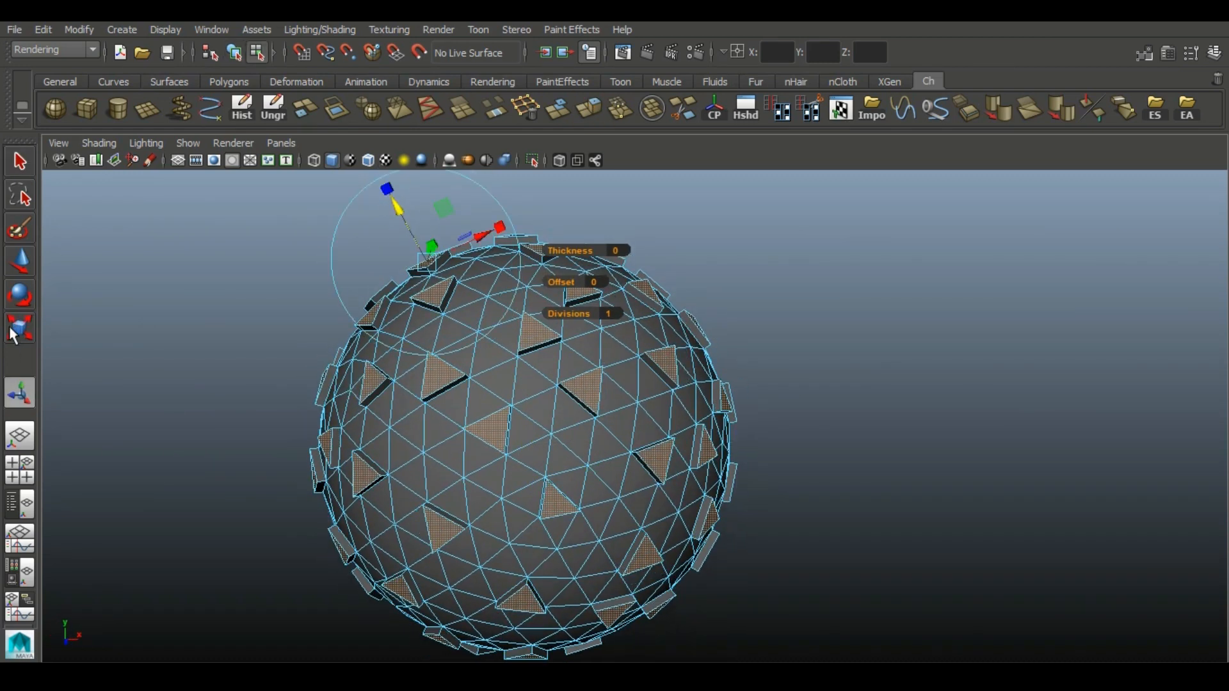
{"action": "left_click", "coordinate": [384, 184]}
{"action": "left_click_drag", "start_coordinate": [427, 263], "coordinate": [382, 266]}
{"action": "left_click", "coordinate": [427, 263]}
Step: Extrude the small faces outward by about 0.191 to form the spike stems
{"action": "left_click", "coordinate": [589, 108]}
{"action": "middle_click_drag", "start_coordinate": [397, 241], "coordinate": [403, 281], "text": "alt"}
{"action": "left_click_drag", "start_coordinate": [407, 250], "coordinate": [425, 198]}
{"action": "key", "text": "3"}
{"action": "left_click_drag", "start_coordinate": [450, 256], "coordinate": [393, 247]}
{"action": "scroll", "coordinate": [439, 230], "scroll_direction": "up", "scroll_amount": 2}
Step: Extrude the stem ends outward by about 0.093 and scale them up to about 2.167 to flare the spikes
{"action": "left_click", "coordinate": [578, 112]}
{"action": "left_click", "coordinate": [423, 309]}
{"action": "key", "text": "1"}
{"action": "left_click", "coordinate": [383, 228]}
{"action": "left_click_drag", "start_coordinate": [426, 305], "coordinate": [463, 286]}
{"action": "key", "text": "3"}
{"action": "left_click_drag", "start_coordinate": [510, 387], "coordinate": [557, 442], "text": "alt"}
{"action": "right_click_drag", "start_coordinate": [557, 442], "coordinate": [549, 365], "text": "alt"}
Step: Extrude the flared ends by about 0.036 and scale them to about 2.6 to widen the spike tips
{"action": "left_click", "coordinate": [590, 114]}
{"action": "key", "text": "1"}
{"action": "left_click", "coordinate": [420, 240]}
{"action": "left_click_drag", "start_coordinate": [455, 312], "coordinate": [494, 285]}
{"action": "left_click_drag", "start_coordinate": [429, 259], "coordinate": [423, 245]}
{"action": "left_click_drag", "start_coordinate": [423, 246], "coordinate": [376, 296], "text": "alt"}
{"action": "key", "text": "3"}
{"action": "right_click_drag", "start_coordinate": [376, 297], "coordinate": [563, 431], "text": "alt"}
Step: Extrude the widened spike tip faces again and scale them inward to small faces at their centres
{"action": "key", "text": "1"}
{"action": "left_click", "coordinate": [589, 110]}
{"action": "left_click_drag", "start_coordinate": [537, 320], "coordinate": [472, 244], "text": "alt"}
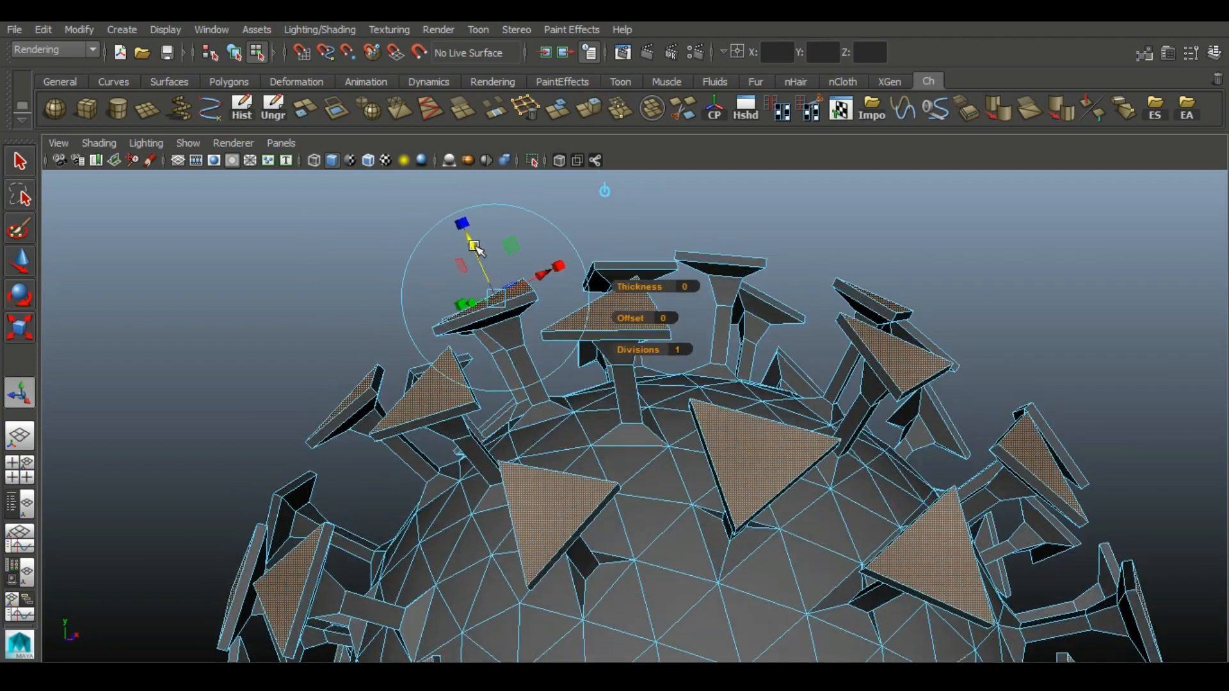
{"action": "key", "text": "3"}
{"action": "left_click_drag", "start_coordinate": [614, 474], "coordinate": [697, 523], "text": "alt"}
{"action": "right_click_drag", "start_coordinate": [696, 524], "coordinate": [631, 396], "text": "alt"}
{"action": "key", "text": "1"}
{"action": "left_click_drag", "start_coordinate": [630, 397], "coordinate": [507, 328], "text": "alt"}
Step: Extrude the small centre faces about 0.073 inward to hollow the spike tips and return to object mode
{"action": "left_click", "coordinate": [587, 112]}
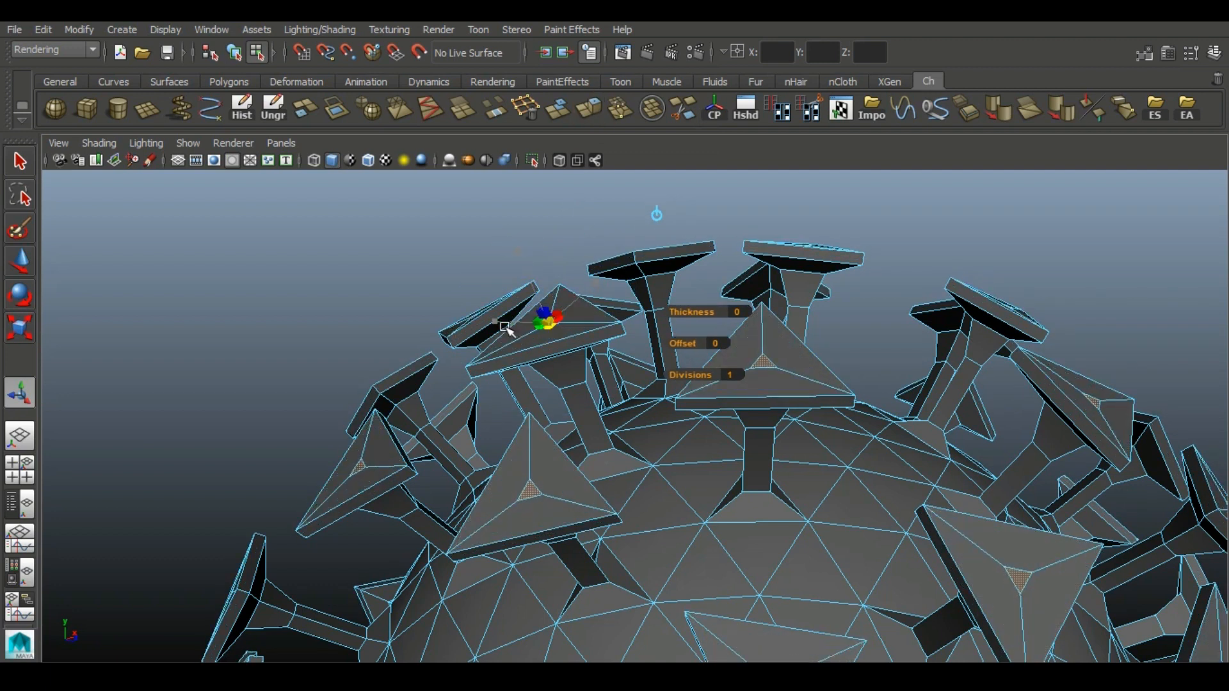
{"action": "left_click_drag", "start_coordinate": [526, 274], "coordinate": [531, 287]}
{"action": "left_click_drag", "start_coordinate": [537, 300], "coordinate": [636, 373], "text": "alt"}
{"action": "key", "text": "3"}
{"action": "right_click_drag", "start_coordinate": [872, 431], "coordinate": [778, 435], "text": "alt"}
{"action": "left_click_drag", "start_coordinate": [777, 435], "coordinate": [698, 391], "text": "alt"}
{"action": "right_click_drag", "start_coordinate": [698, 390], "coordinate": [585, 350], "text": "alt"}
{"action": "left_click_drag", "start_coordinate": [586, 350], "coordinate": [482, 350], "text": "alt"}
{"action": "right_click_drag", "start_coordinate": [664, 351], "coordinate": [740, 258]}
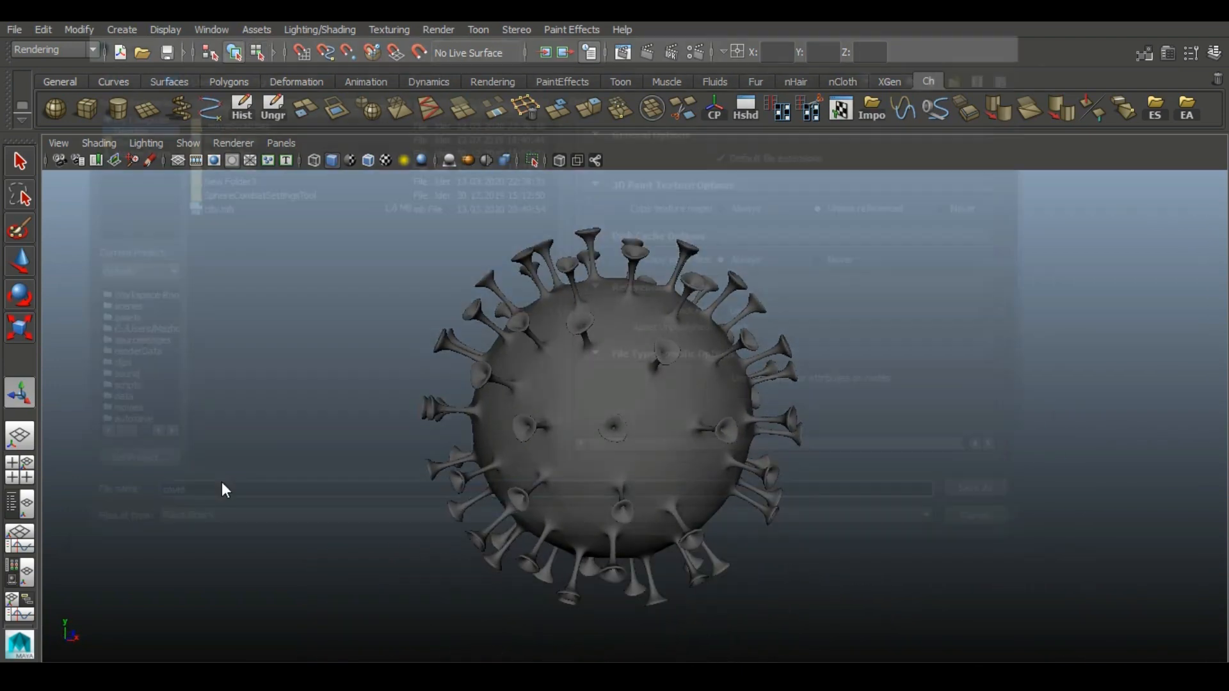
Step: Select the spiked sphere and open the attributes of its first face extrusion, polyExtrudeFace1
{"action": "left_click", "coordinate": [640, 377]}
{"action": "left_click", "coordinate": [1168, 53]}
{"action": "left_click", "coordinate": [936, 195]}
{"action": "left_click", "coordinate": [1038, 195]}
{"action": "scroll", "coordinate": [1005, 199], "scroll_direction": "down", "scroll_amount": 5}
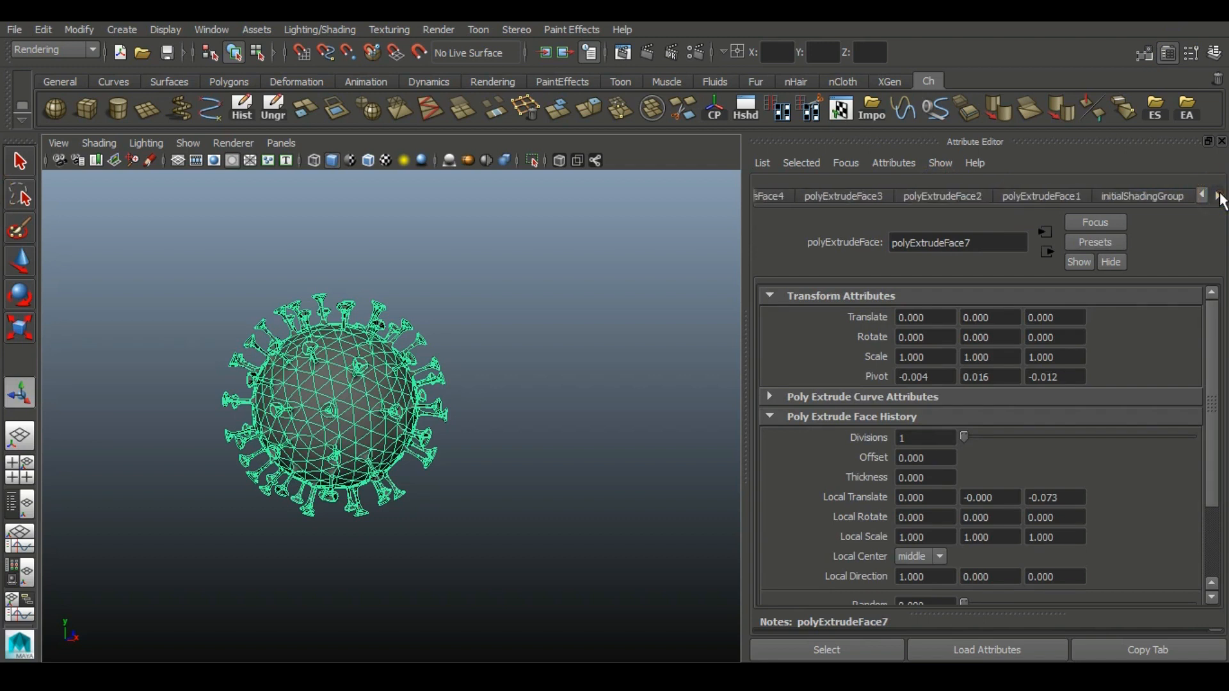
{"action": "left_click", "coordinate": [998, 197]}
{"action": "scroll", "coordinate": [480, 348], "scroll_direction": "up", "scroll_amount": 6}
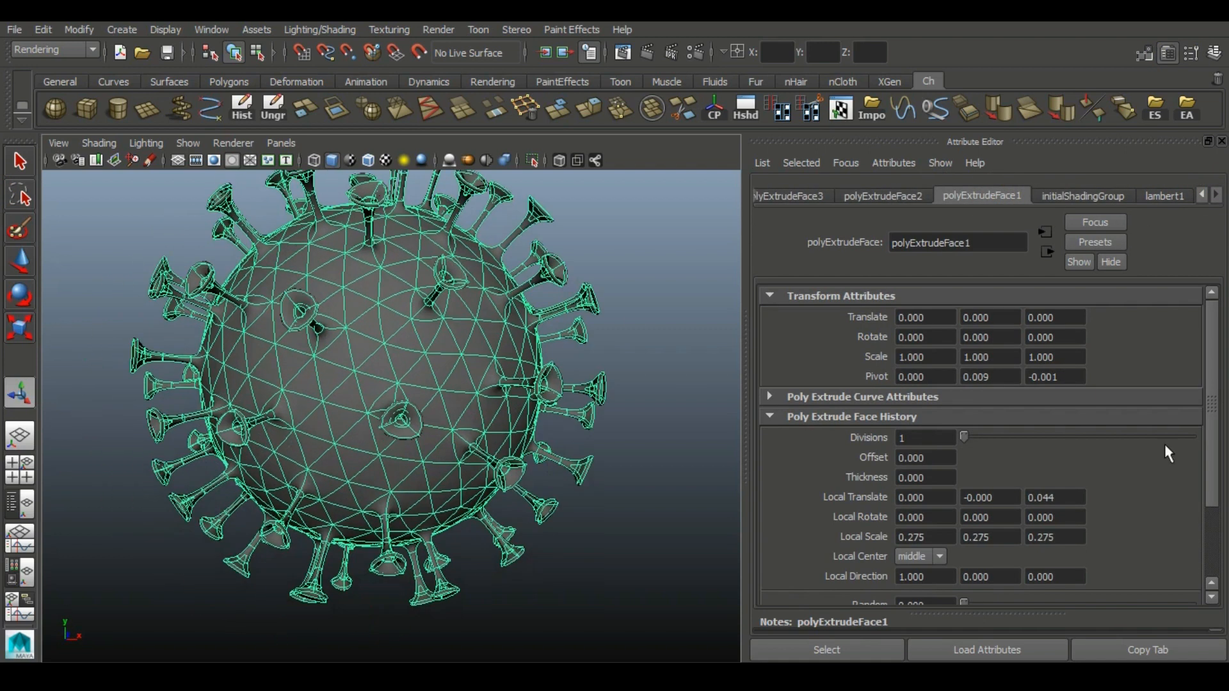
Step: Try randomizing the first face extrusion with its Random attribute, then undo the change
{"action": "scroll", "coordinate": [1062, 512], "scroll_direction": "down", "scroll_amount": 3}
{"action": "left_click_drag", "start_coordinate": [964, 499], "coordinate": [1049, 491]}
{"action": "key", "text": "1"}
{"action": "left_click_drag", "start_coordinate": [544, 378], "coordinate": [419, 374], "text": "alt"}
{"action": "key", "text": "ctrl+z"}
{"action": "left_click_drag", "start_coordinate": [416, 453], "coordinate": [221, 474], "text": "alt"}
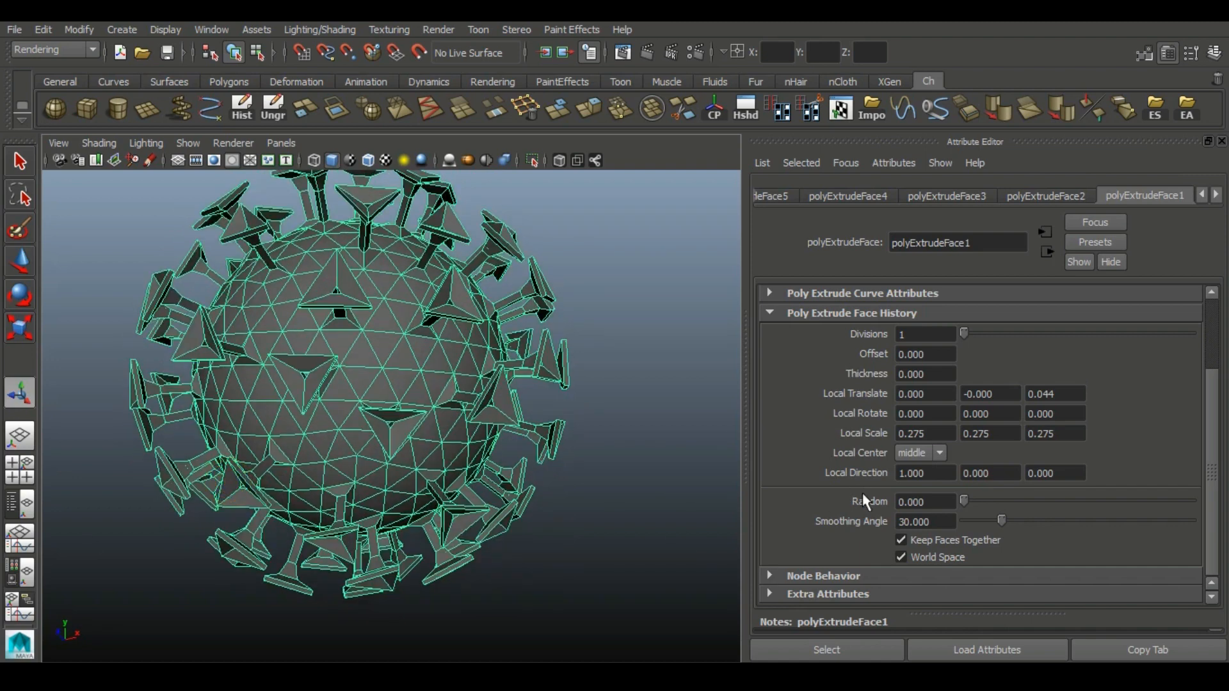
Step: Try a Random value of 0.225 on polyExtrudeFace1, then undo it
{"action": "left_click_drag", "start_coordinate": [964, 500], "coordinate": [1014, 502]}
{"action": "left_click_drag", "start_coordinate": [580, 410], "coordinate": [416, 430], "text": "alt"}
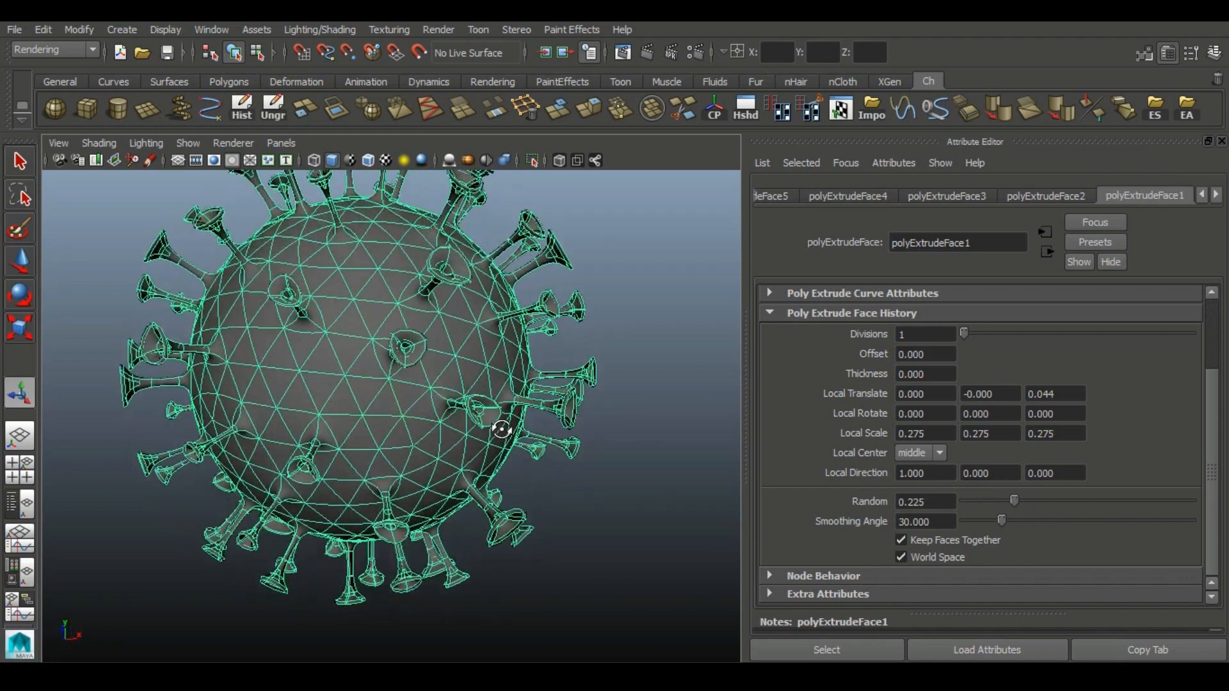
{"action": "left_click_drag", "start_coordinate": [501, 429], "coordinate": [475, 427], "text": "alt"}
{"action": "key", "text": "ctrl+z"}
{"action": "left_click_drag", "start_coordinate": [603, 428], "coordinate": [554, 429], "text": "alt"}
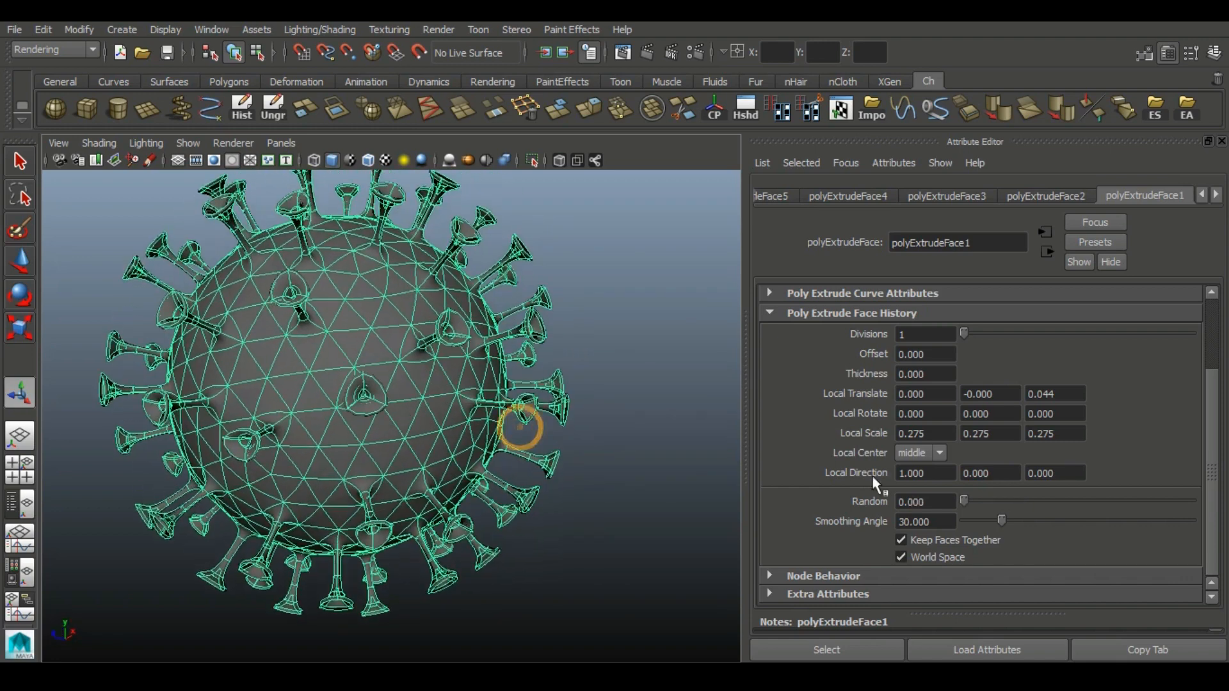
Step: Vary the spikes by setting Random to about 0.162 on polyExtrudeFace2 and about 0.281 on polyExtrudeFace3
{"action": "left_click", "coordinate": [1037, 192]}
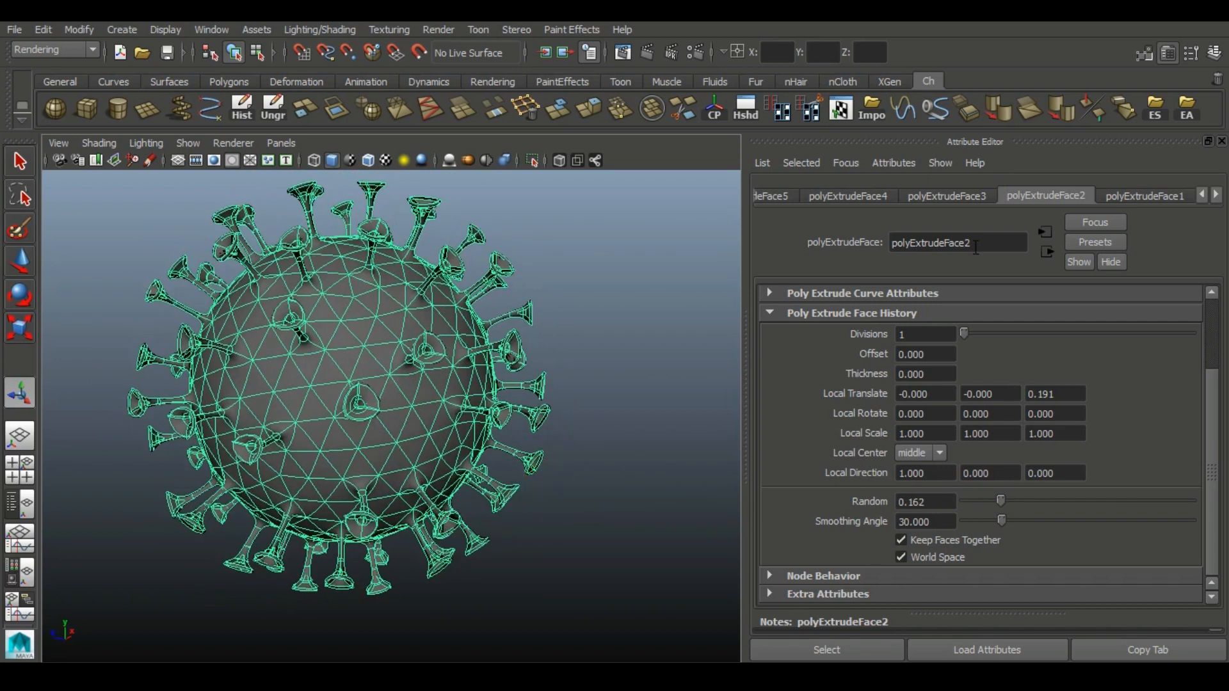
{"action": "left_click", "coordinate": [936, 197]}
{"action": "left_click_drag", "start_coordinate": [1002, 502], "coordinate": [1001, 498]}
{"action": "left_click_drag", "start_coordinate": [528, 362], "coordinate": [493, 420], "text": "alt"}
{"action": "scroll", "coordinate": [448, 461], "scroll_direction": "up", "scroll_amount": 3}
{"action": "left_click_drag", "start_coordinate": [444, 464], "coordinate": [593, 482], "text": "alt"}
{"action": "scroll", "coordinate": [484, 468], "scroll_direction": "down", "scroll_amount": 2}
{"action": "left_click_drag", "start_coordinate": [478, 459], "coordinate": [430, 418], "text": "alt"}
{"action": "left_click", "coordinate": [640, 451]}
{"action": "left_click_drag", "start_coordinate": [642, 457], "coordinate": [585, 458], "text": "alt"}
{"action": "left_click", "coordinate": [392, 395]}
Step: Try a Random value of 0.225 on polyExtrudeFace4, then undo it
{"action": "left_click", "coordinate": [1215, 195]}
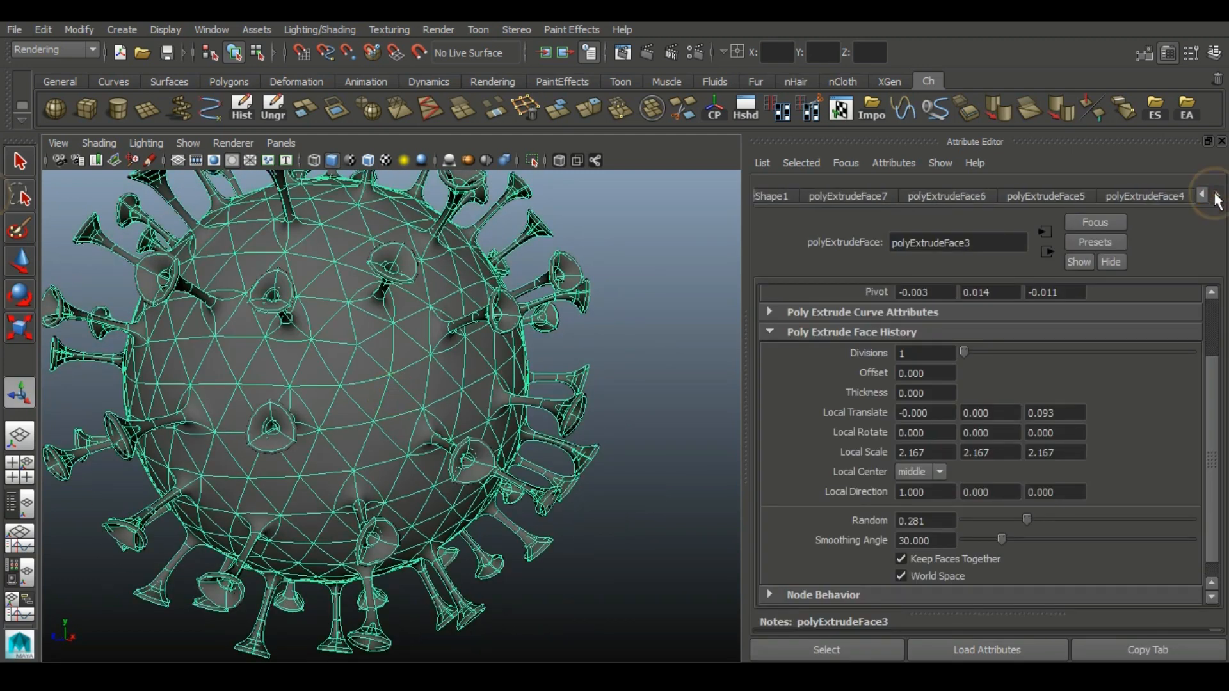
{"action": "left_click", "coordinate": [946, 195]}
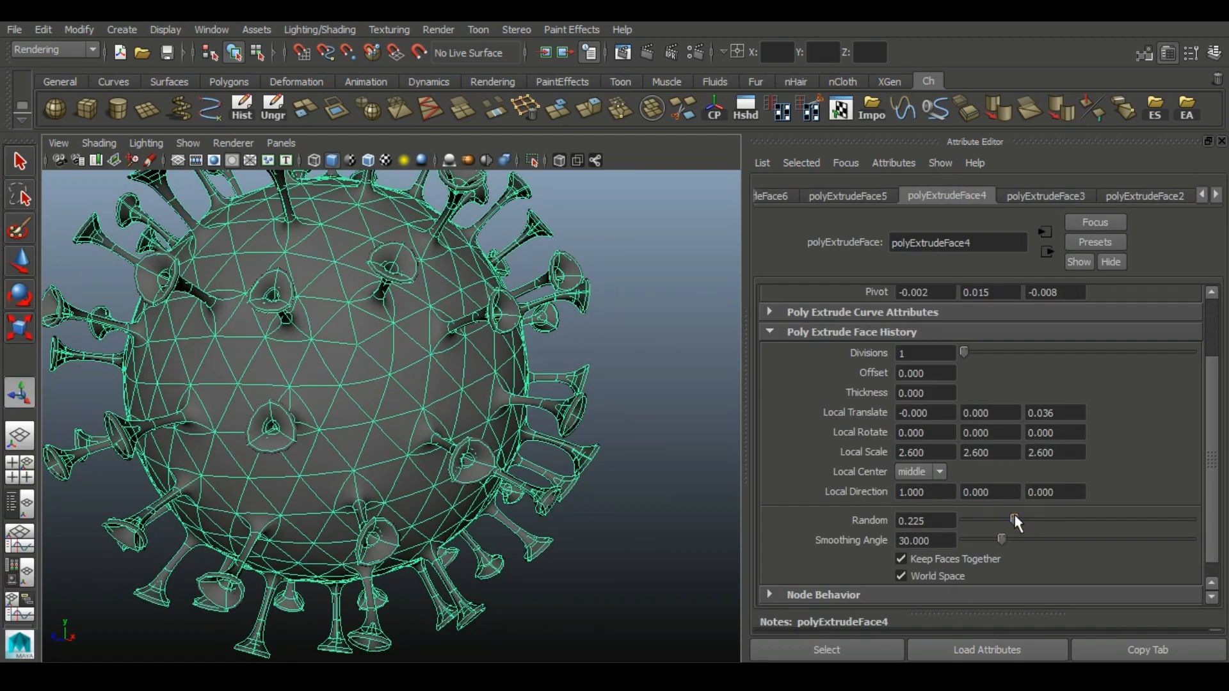
{"action": "key", "text": "ctrl+z"}
{"action": "left_click_drag", "start_coordinate": [493, 403], "coordinate": [334, 346], "text": "alt"}
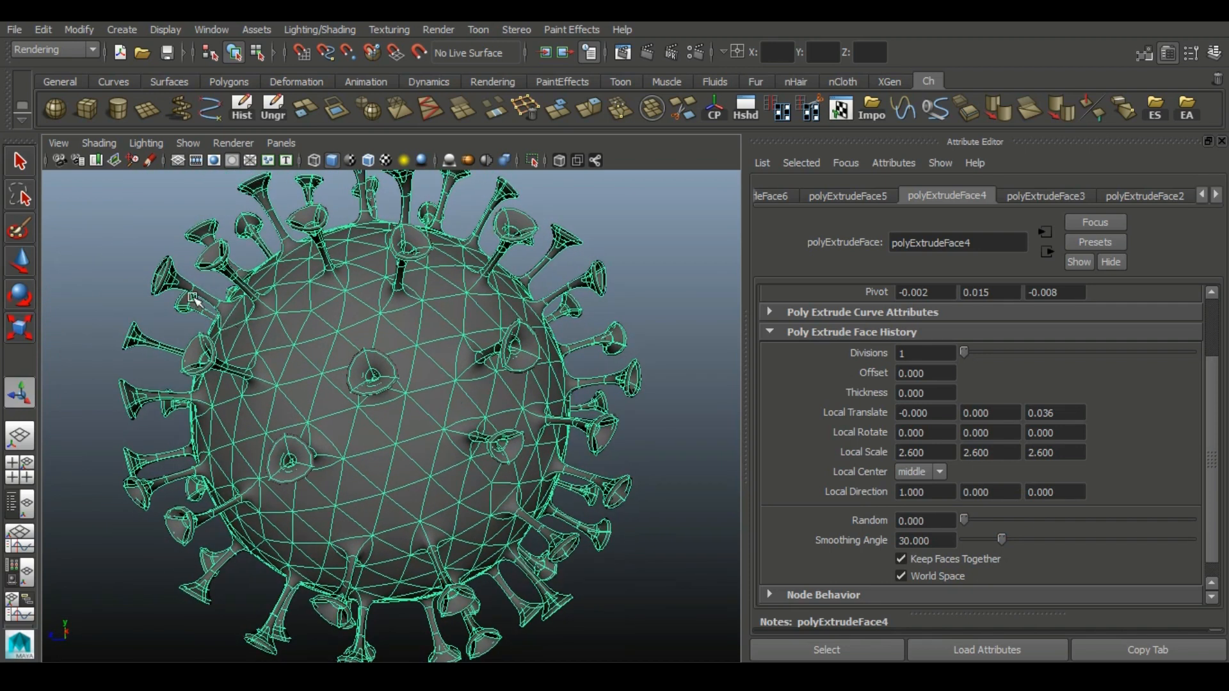
{"action": "left_click_drag", "start_coordinate": [301, 441], "coordinate": [307, 325], "text": "alt"}
{"action": "left_click", "coordinate": [633, 259]}
{"action": "scroll", "coordinate": [458, 340], "scroll_direction": "down", "scroll_amount": 3}
{"action": "left_click_drag", "start_coordinate": [458, 340], "coordinate": [388, 412], "text": "alt"}
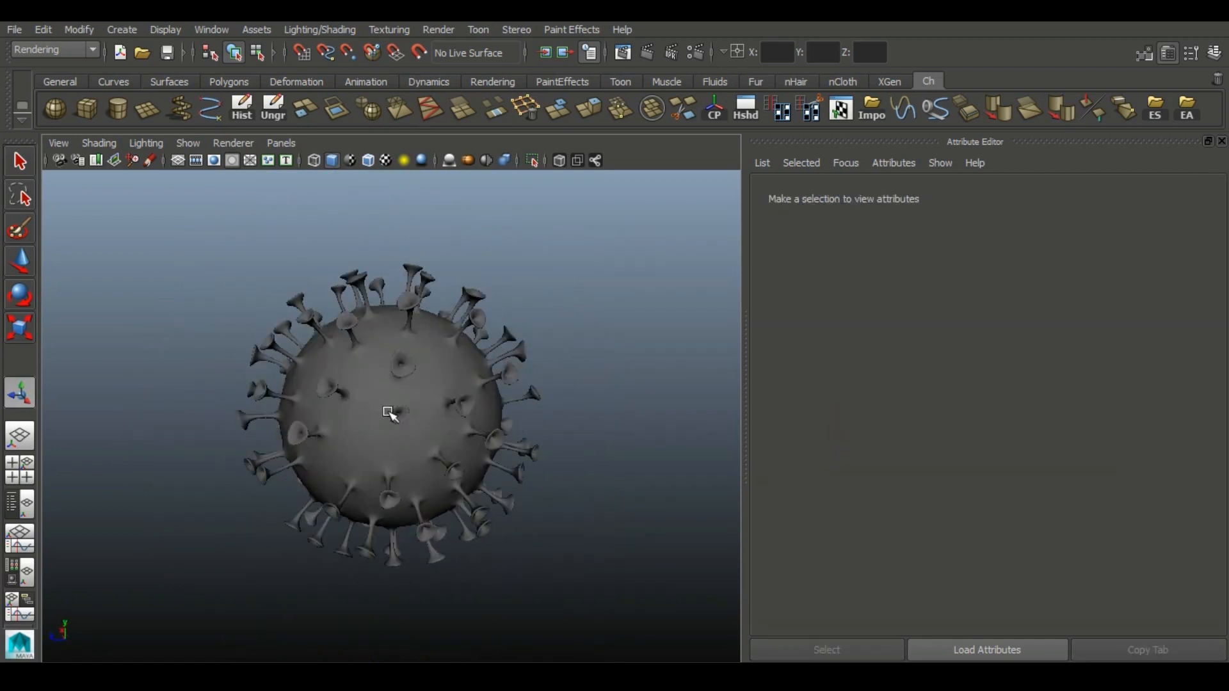
Step: Delete the spiked mesh's construction history and display it with the smooth preview
{"action": "left_click", "coordinate": [388, 412]}
{"action": "key", "text": "1"}
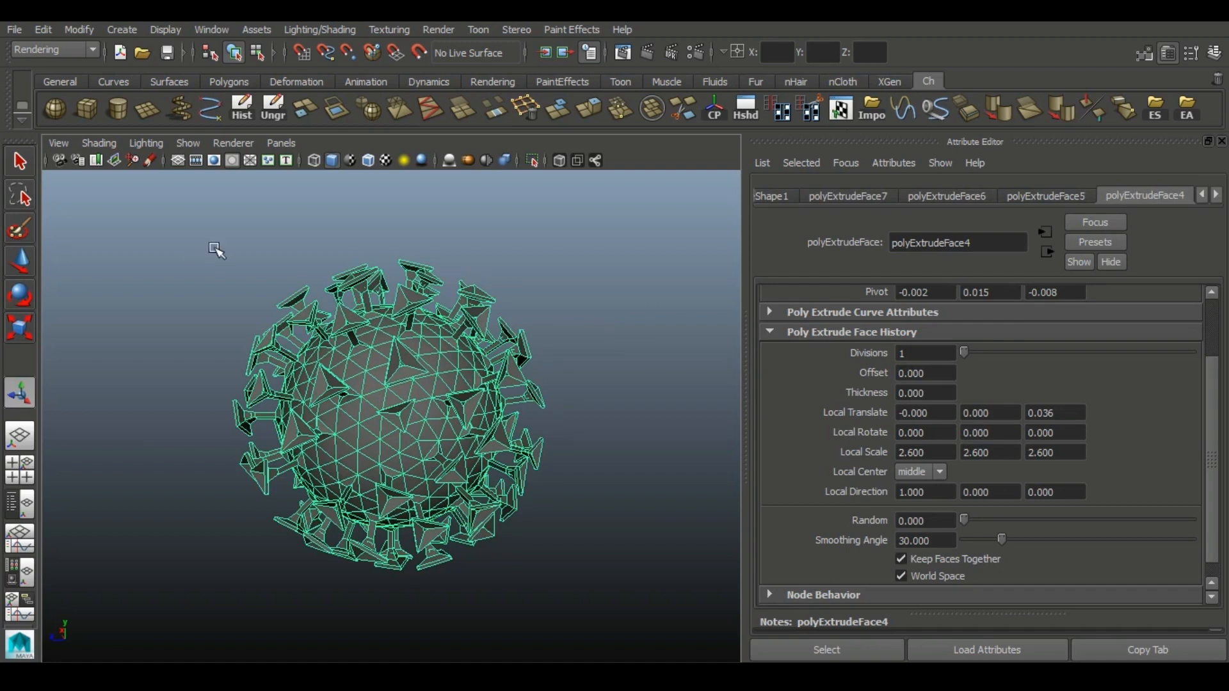
{"action": "left_click", "coordinate": [242, 109]}
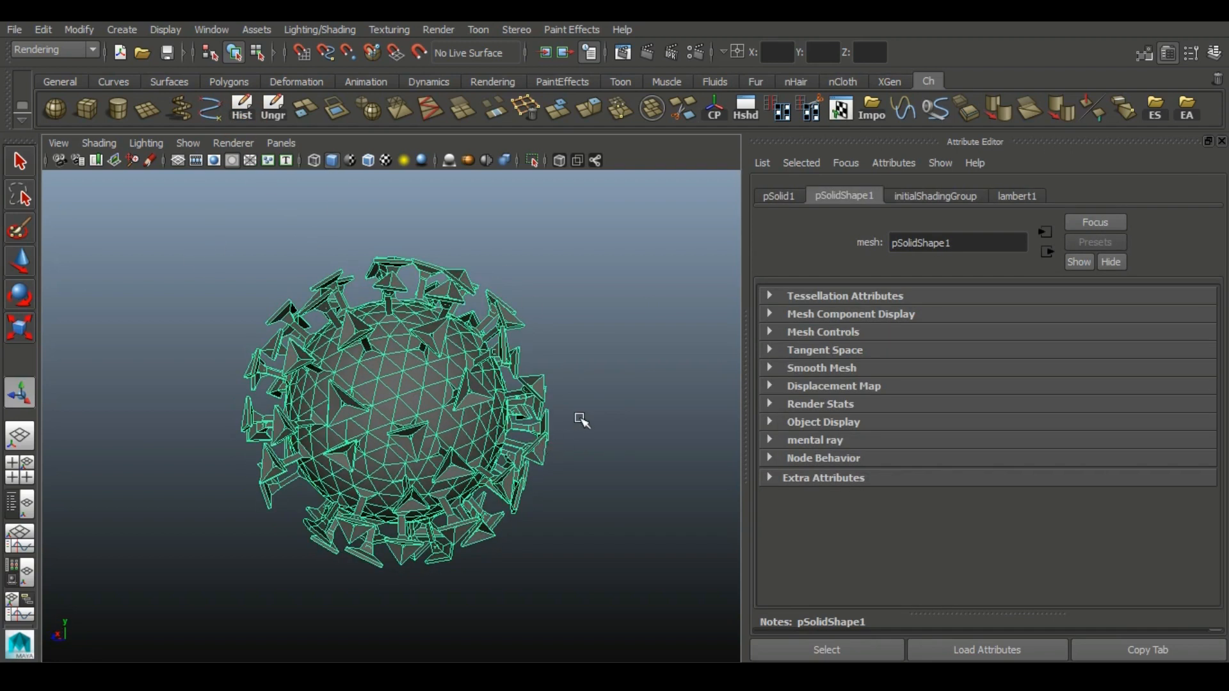
{"action": "key", "text": "3"}
{"action": "left_click", "coordinate": [603, 337]}
Step: Examine the smoothed model from several sides and view its lambert1 material attributes
{"action": "left_click_drag", "start_coordinate": [557, 406], "coordinate": [631, 481], "text": "alt"}
{"action": "left_click_drag", "start_coordinate": [549, 431], "coordinate": [422, 426], "text": "alt"}
{"action": "left_click", "coordinate": [460, 431]}
{"action": "left_click", "coordinate": [1017, 195]}
{"action": "left_click", "coordinate": [544, 496]}
{"action": "left_click_drag", "start_coordinate": [543, 497], "coordinate": [517, 459], "text": "alt"}
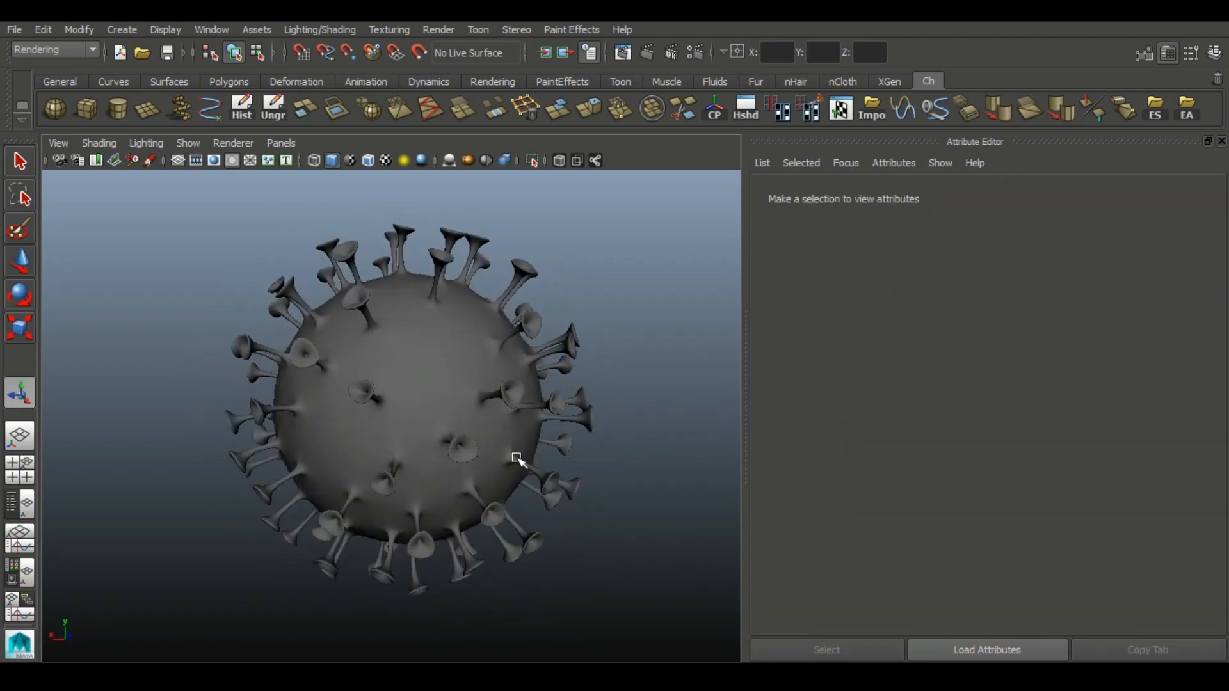
{"action": "left_click", "coordinate": [467, 400]}
{"action": "left_click", "coordinate": [636, 506]}
{"action": "left_click_drag", "start_coordinate": [636, 507], "coordinate": [355, 355], "text": "alt"}
{"action": "left_click", "coordinate": [343, 410]}
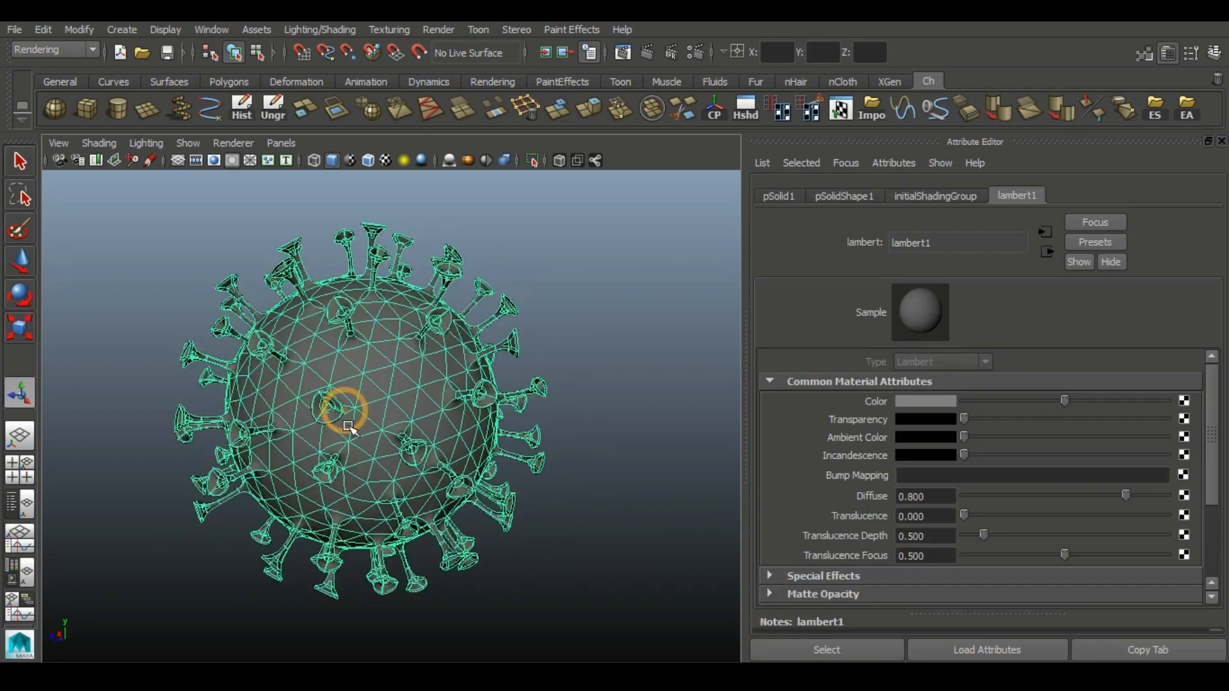
Step: Set the renderer to mental ray in the render settings
{"action": "left_click", "coordinate": [695, 52]}
{"action": "left_click", "coordinate": [781, 105]}
{"action": "left_click", "coordinate": [766, 151]}
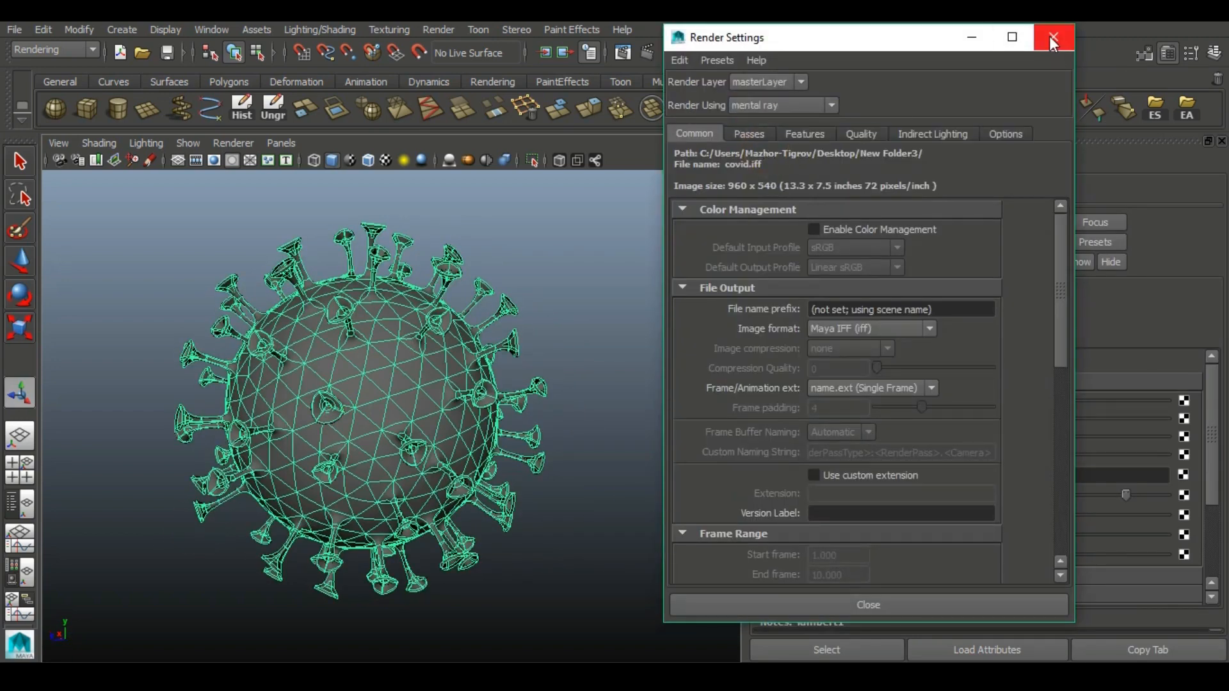
{"action": "left_click", "coordinate": [1052, 38]}
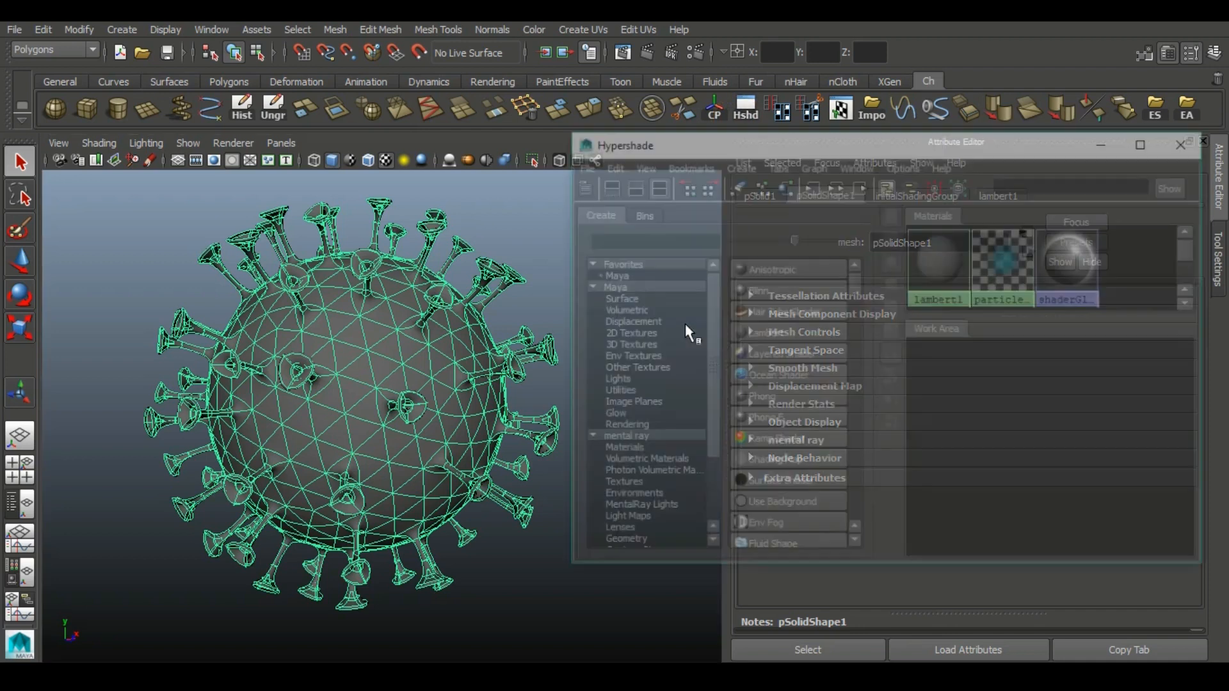
Step: Create an Ocean Shader material and assign it to the selected virus model
{"action": "left_click", "coordinate": [769, 376]}
{"action": "right_click", "coordinate": [1013, 269]}
{"action": "left_click", "coordinate": [1103, 143]}
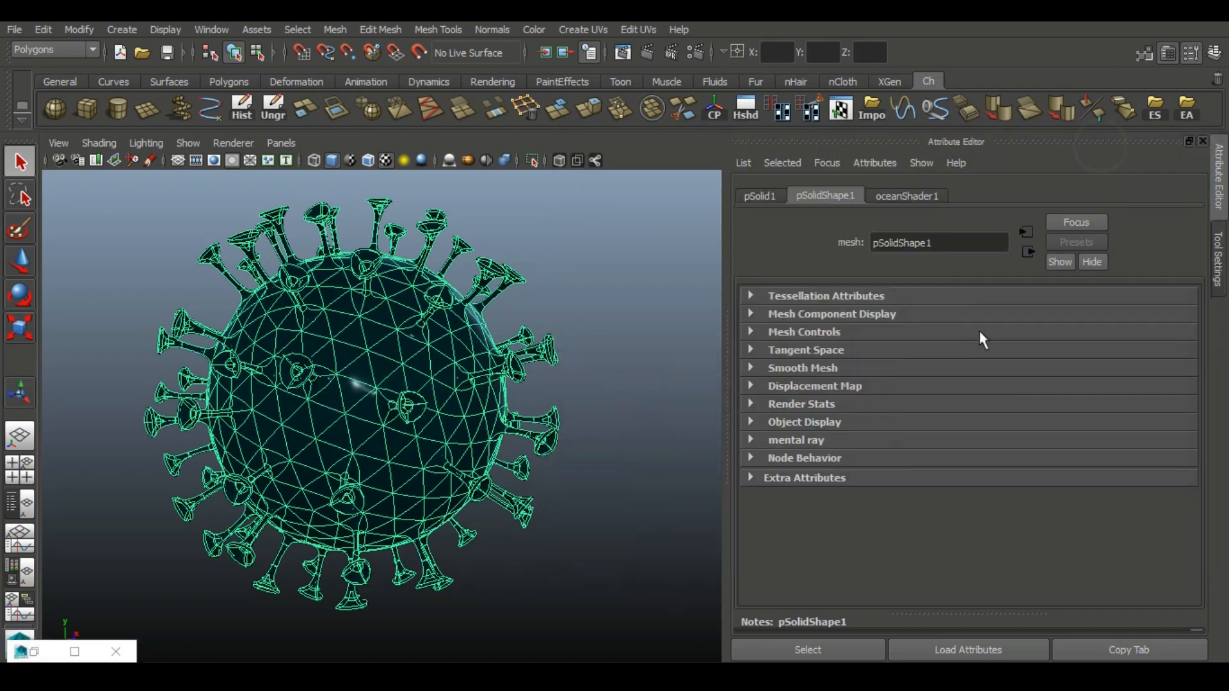
Step: Set the Scale attribute of oceanShader1 to 5
{"action": "left_click", "coordinate": [939, 202]}
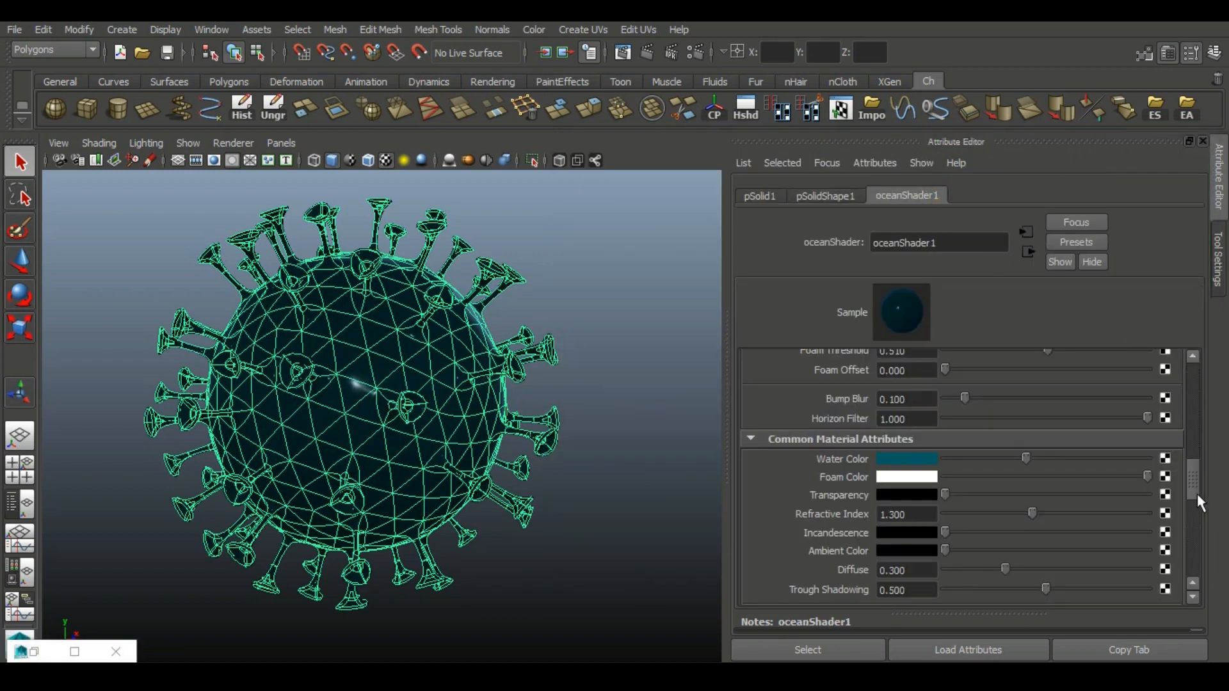
{"action": "left_click_drag", "start_coordinate": [1197, 494], "coordinate": [1193, 381]}
{"action": "type", "text": "5"}
{"action": "key", "text": "Return"}
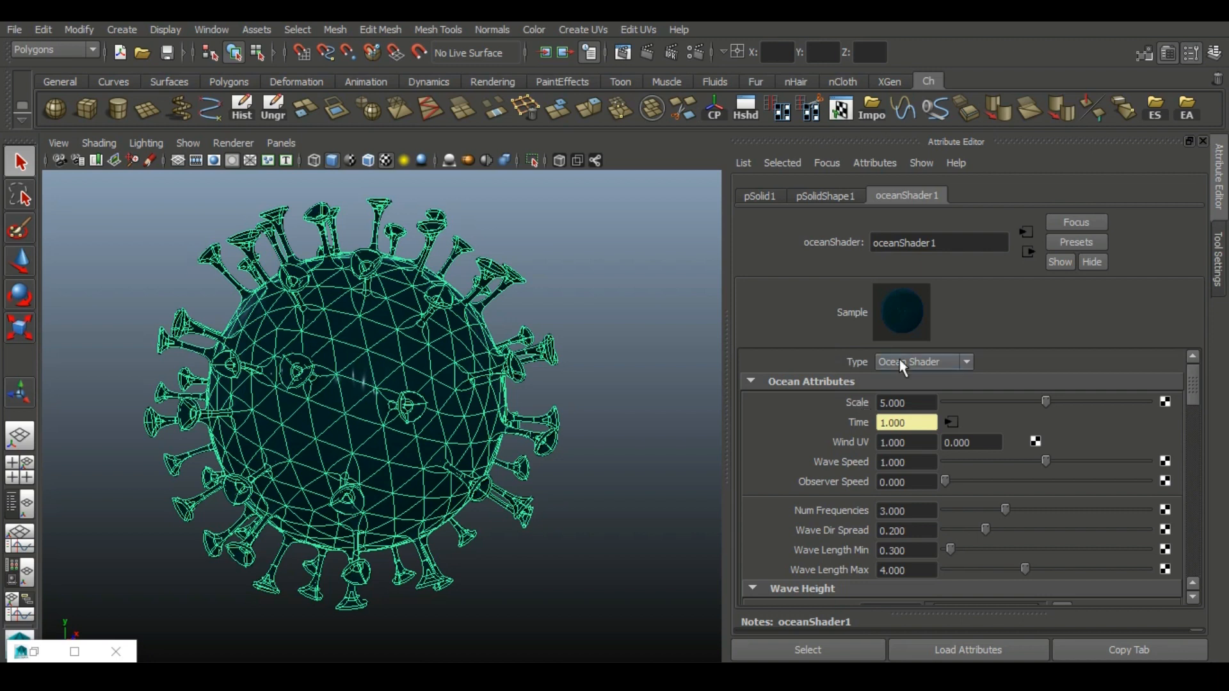
Step: Adjust the ocean shader's Wave Length Min and reduce its Wave Length Max for a finer surface texture
{"action": "left_click_drag", "start_coordinate": [1194, 387], "coordinate": [1196, 419]}
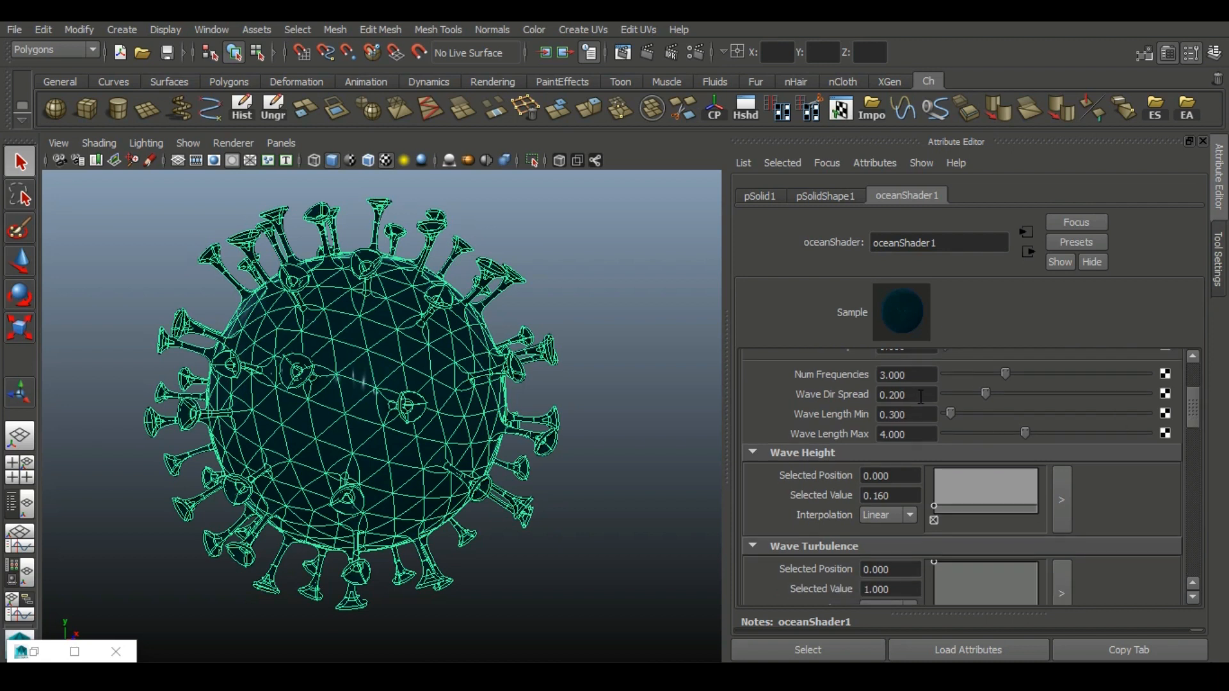
{"action": "left_click_drag", "start_coordinate": [951, 414], "coordinate": [951, 414]}
{"action": "left_click_drag", "start_coordinate": [1015, 436], "coordinate": [905, 433]}
Step: Change the ocean shader's Water Color to pale yellow
{"action": "left_click_drag", "start_coordinate": [1190, 417], "coordinate": [1188, 502]}
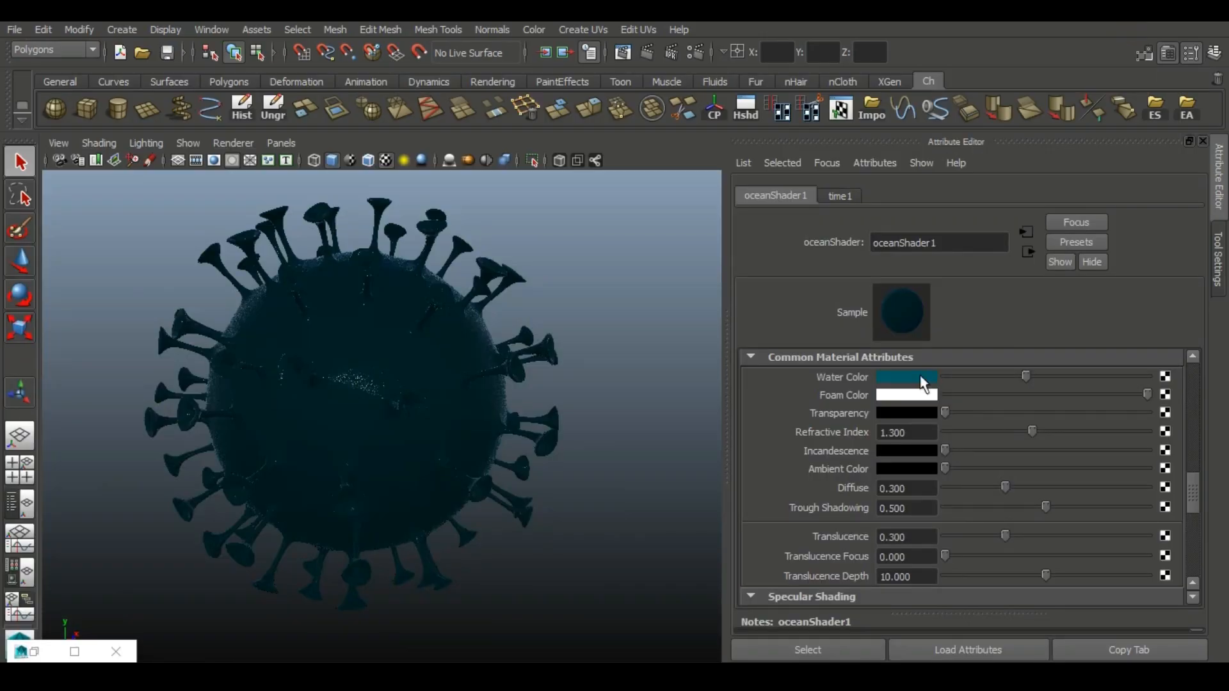
{"action": "left_click", "coordinate": [912, 378]}
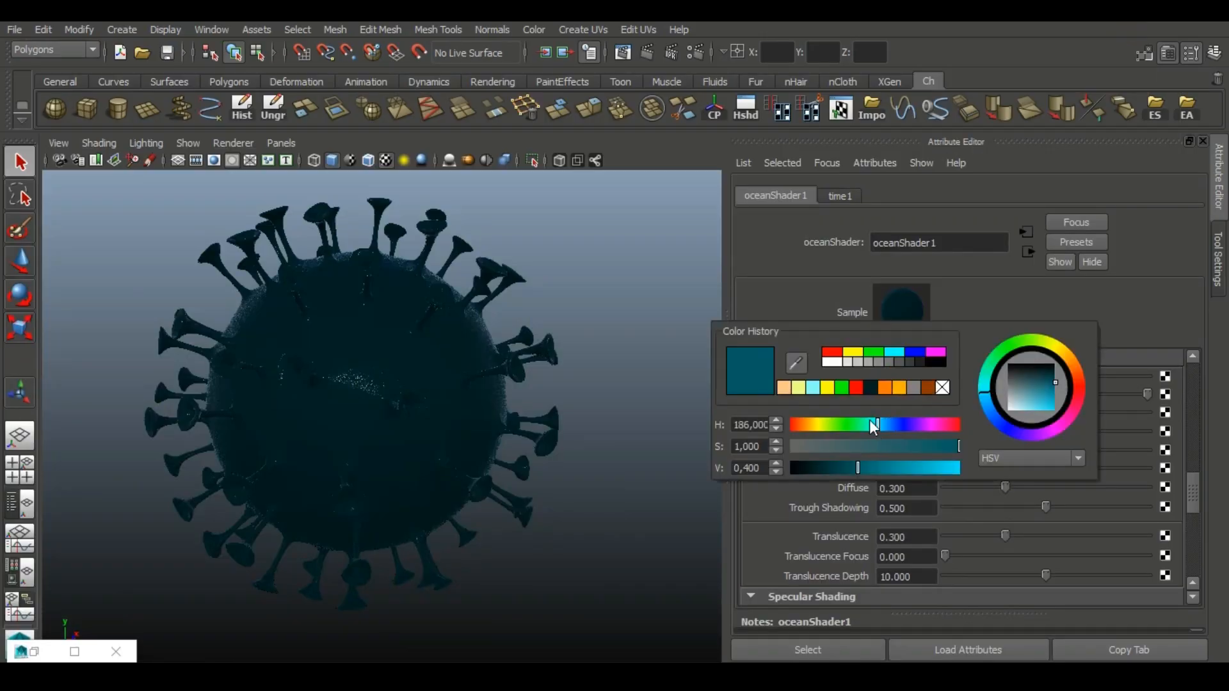
{"action": "left_click", "coordinate": [800, 389]}
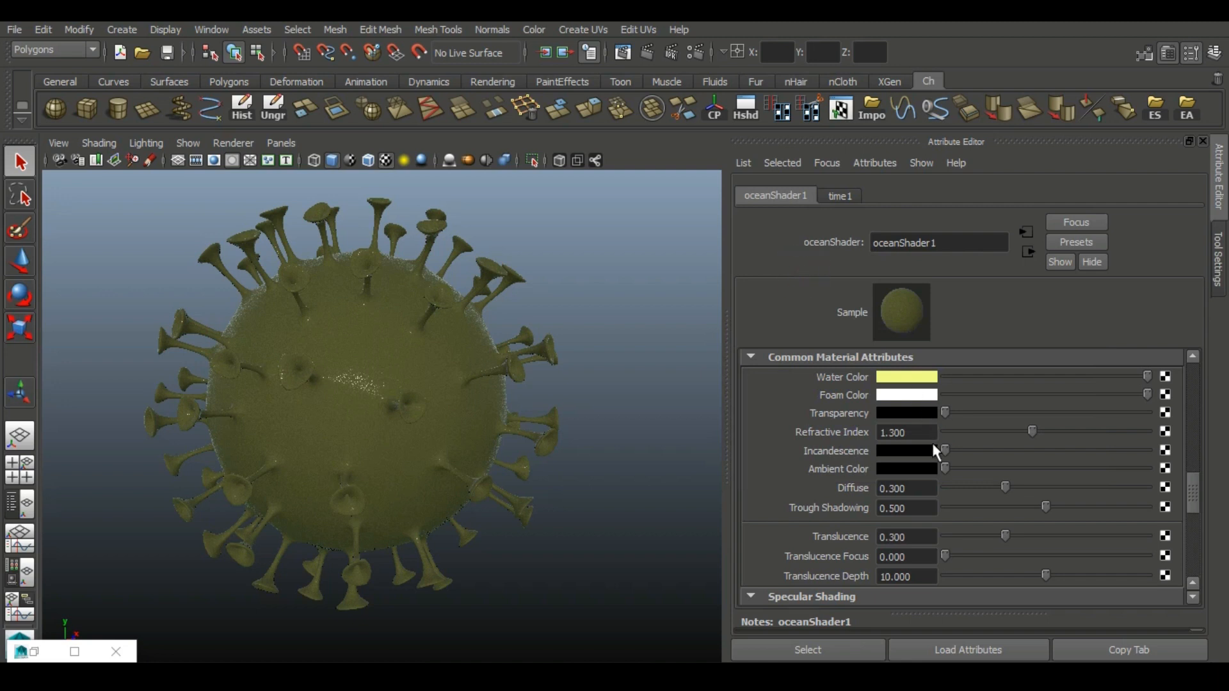
Step: Set the first color of the ocean shader's environment ramp, at about position 0.198, to red
{"action": "left_click_drag", "start_coordinate": [1184, 489], "coordinate": [1185, 538]}
{"action": "left_click", "coordinate": [1060, 426]}
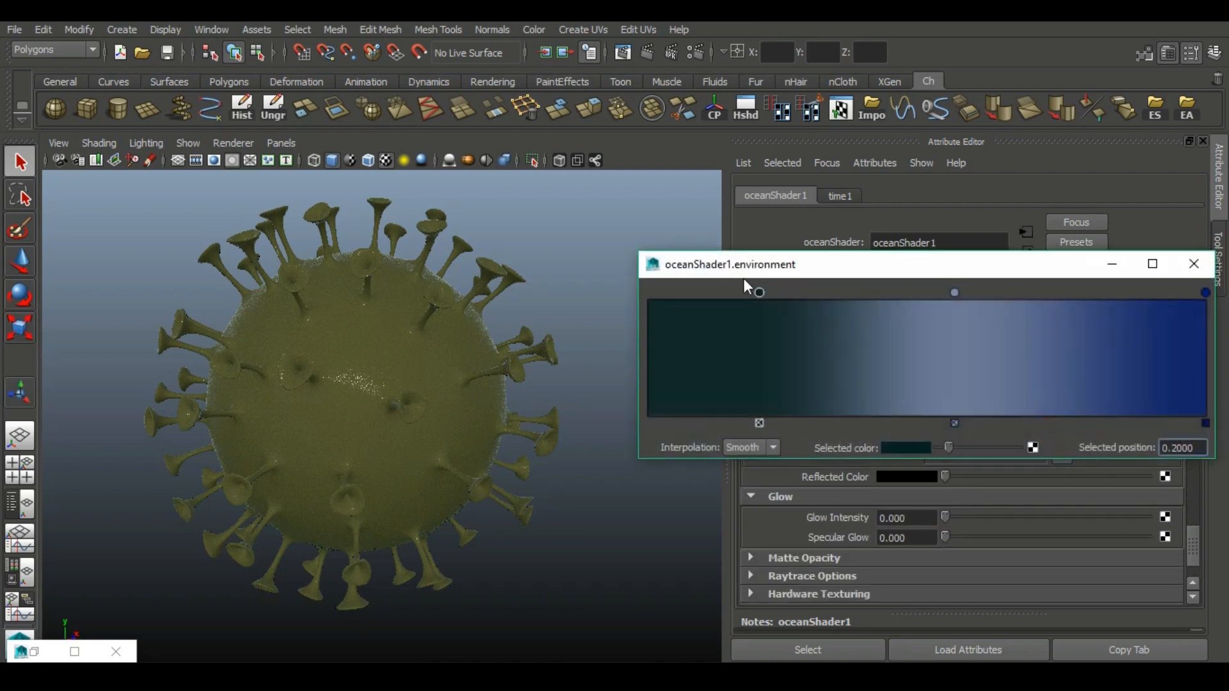
{"action": "left_click", "coordinate": [742, 447]}
{"action": "left_click", "coordinate": [740, 472]}
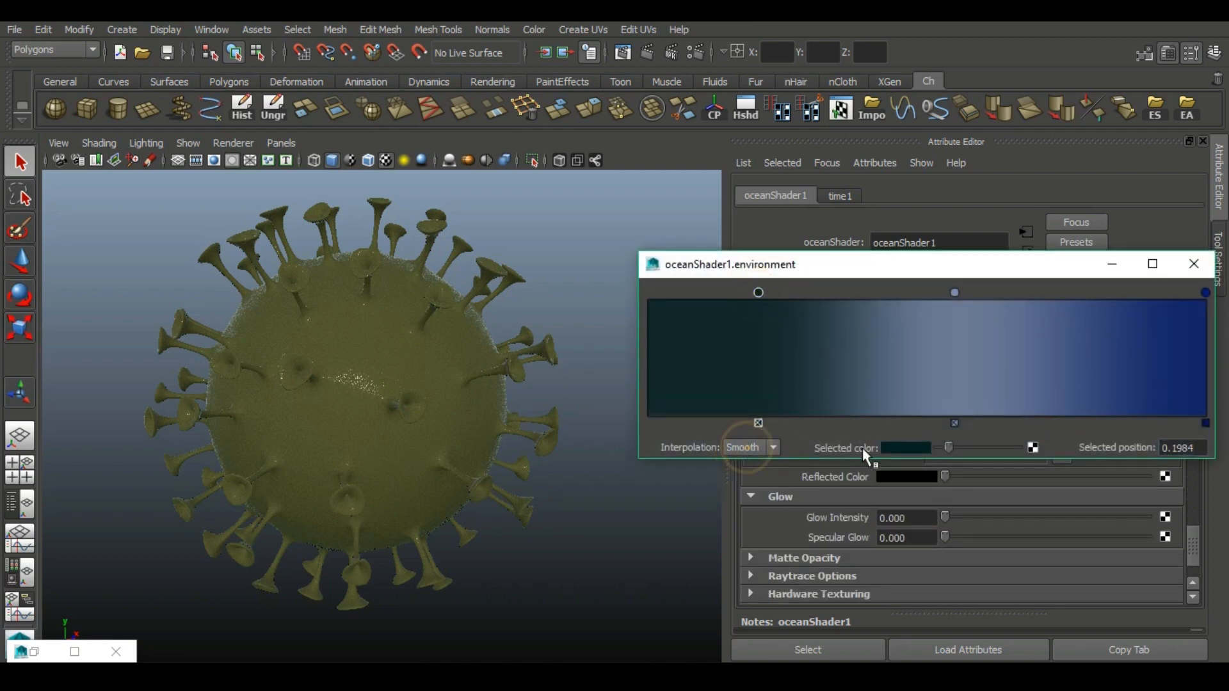
{"action": "left_click", "coordinate": [896, 448]}
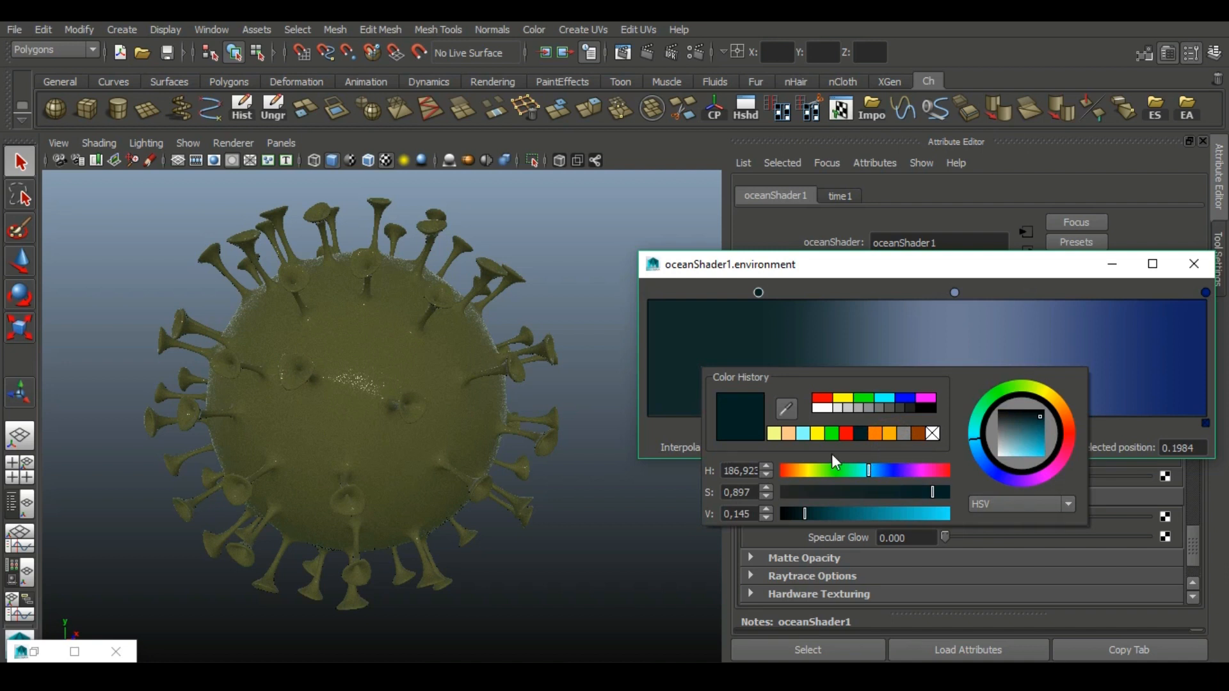
{"action": "left_click", "coordinate": [846, 434]}
Step: Set the middle color of the environment ramp to yellow and its last color to green
{"action": "left_click", "coordinate": [954, 295]}
{"action": "left_click", "coordinate": [906, 447]}
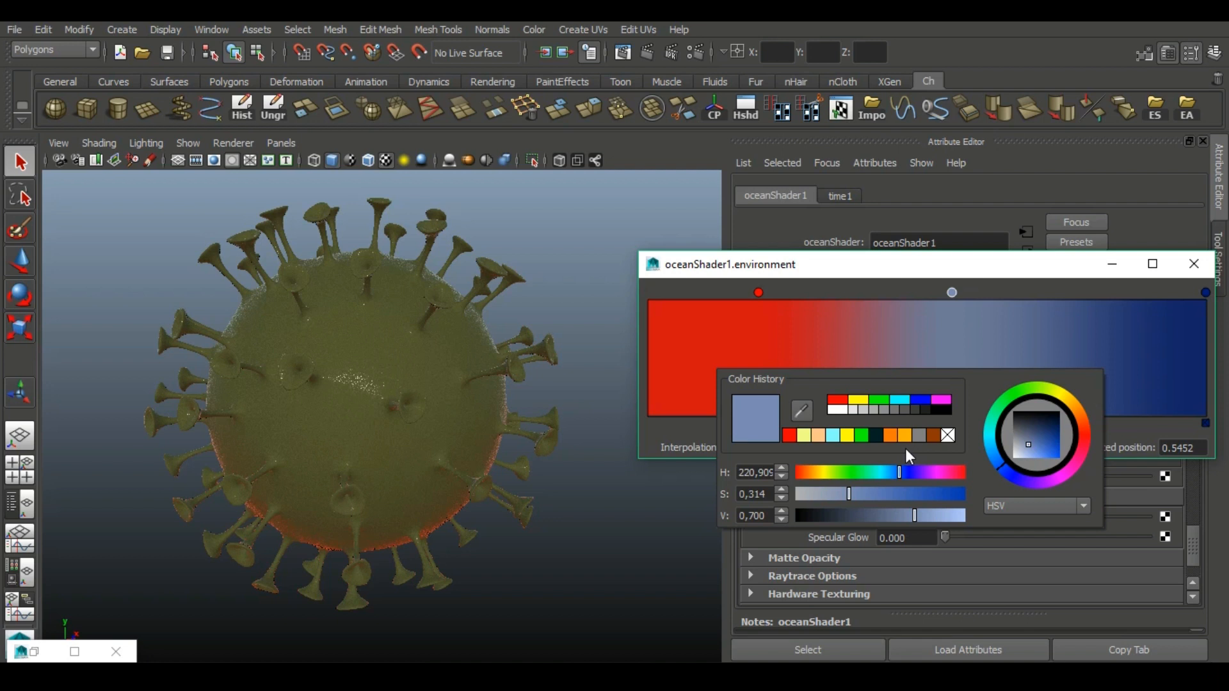
{"action": "left_click", "coordinate": [859, 399]}
{"action": "left_click", "coordinate": [1205, 292]}
{"action": "left_click", "coordinate": [904, 448]}
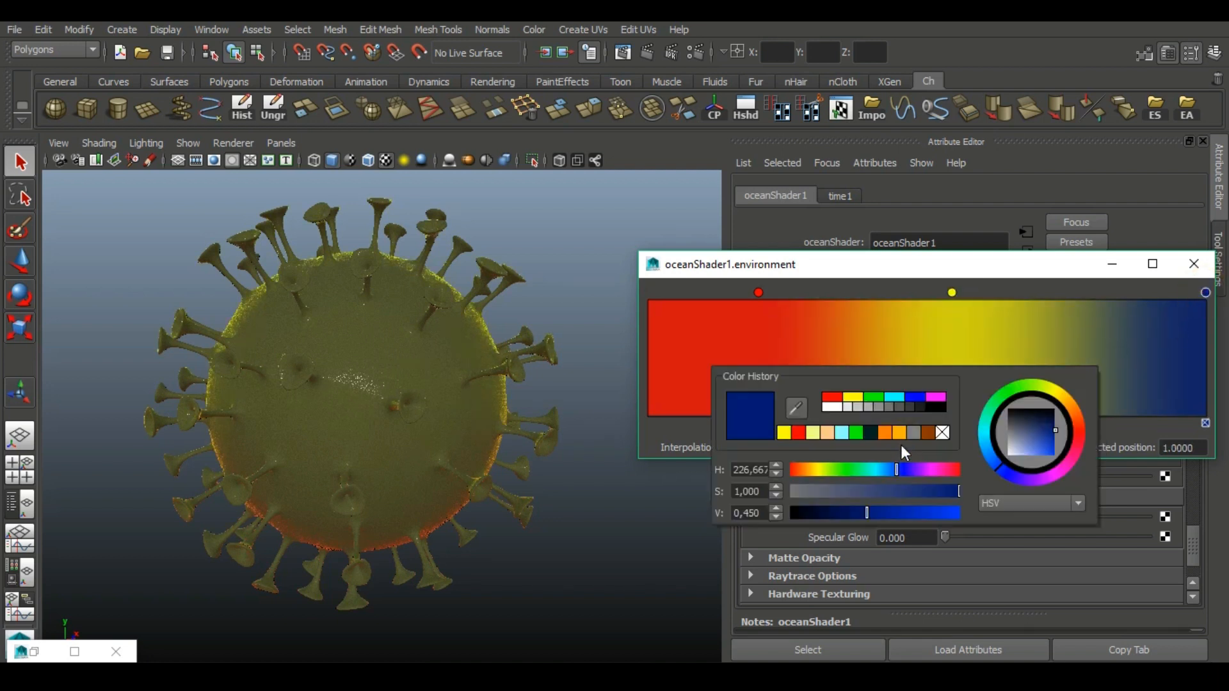
{"action": "left_click", "coordinate": [876, 398]}
{"action": "left_click", "coordinate": [1194, 264]}
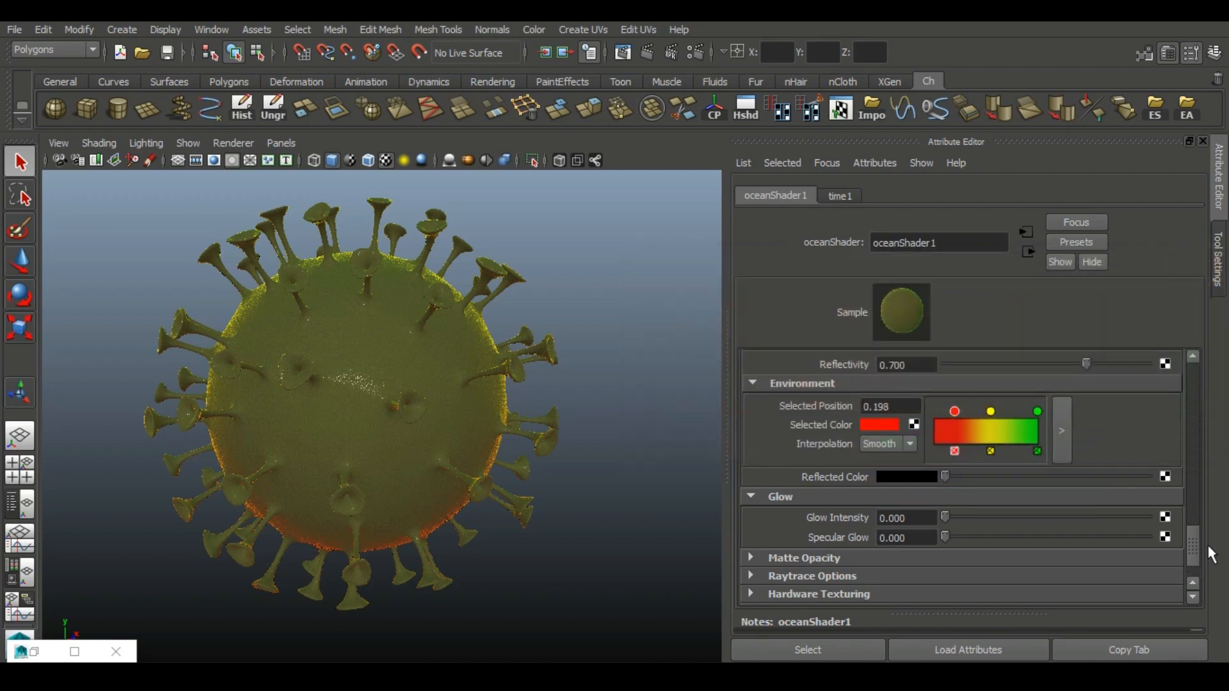
Step: Raise the ocean shader's Glow Intensity to about 0.342 and display the 960 x 540 resolution gate in the viewport
{"action": "left_click", "coordinate": [1008, 517]}
{"action": "left_click", "coordinate": [213, 160]}
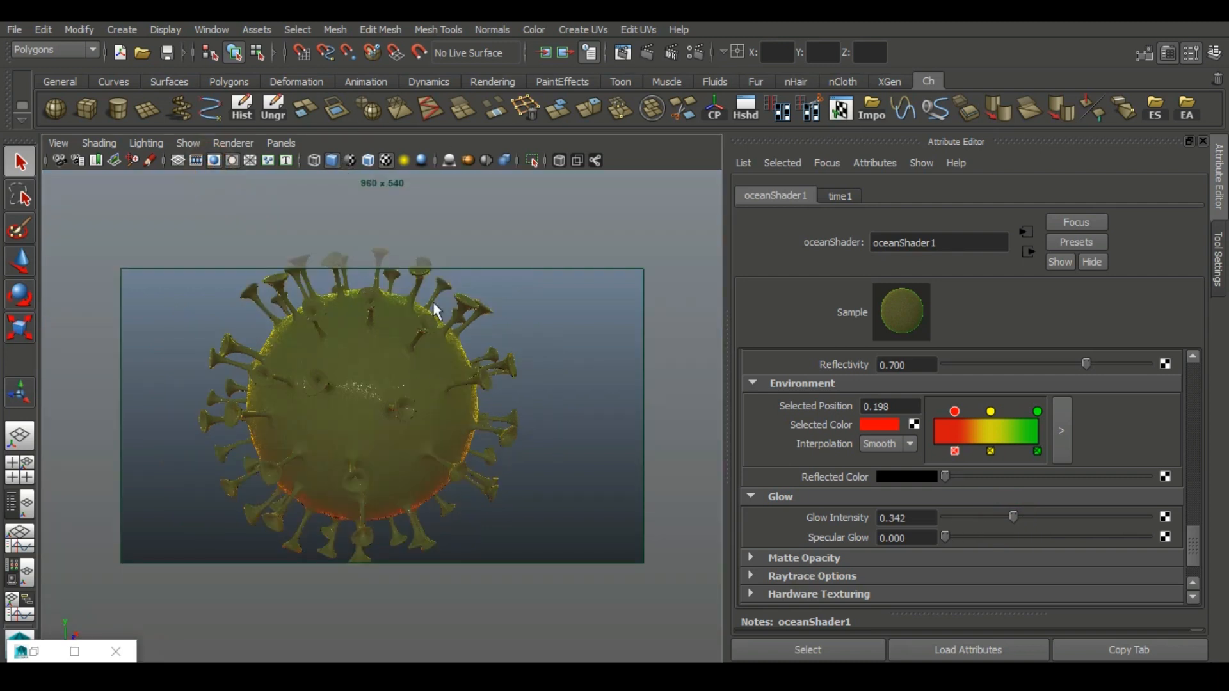
{"action": "left_click", "coordinate": [695, 52]}
{"action": "left_click_drag", "start_coordinate": [594, 340], "coordinate": [597, 100]}
{"action": "left_click", "coordinate": [594, 69]}
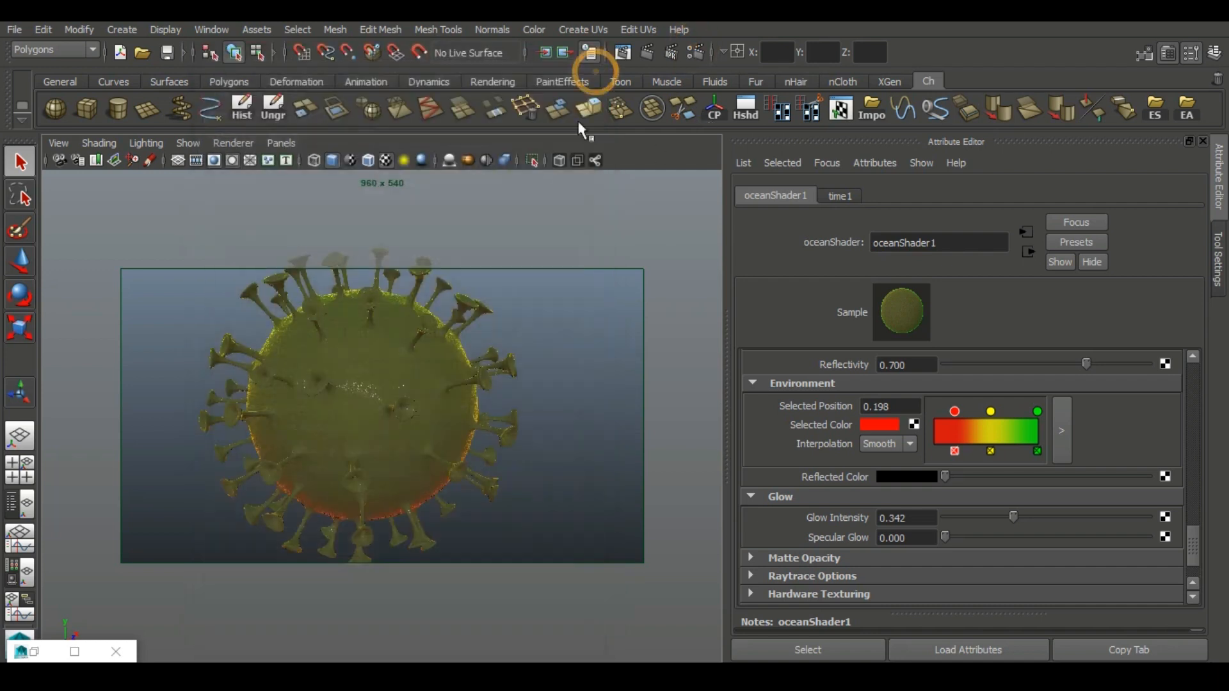
Step: Frame the whole virus inside the resolution gate and render it with mental ray
{"action": "right_click_drag", "start_coordinate": [412, 443], "coordinate": [398, 408], "text": "alt"}
{"action": "middle_click_drag", "start_coordinate": [397, 407], "coordinate": [412, 418], "text": "alt"}
{"action": "right_click_drag", "start_coordinate": [418, 386], "coordinate": [418, 405], "text": "alt"}
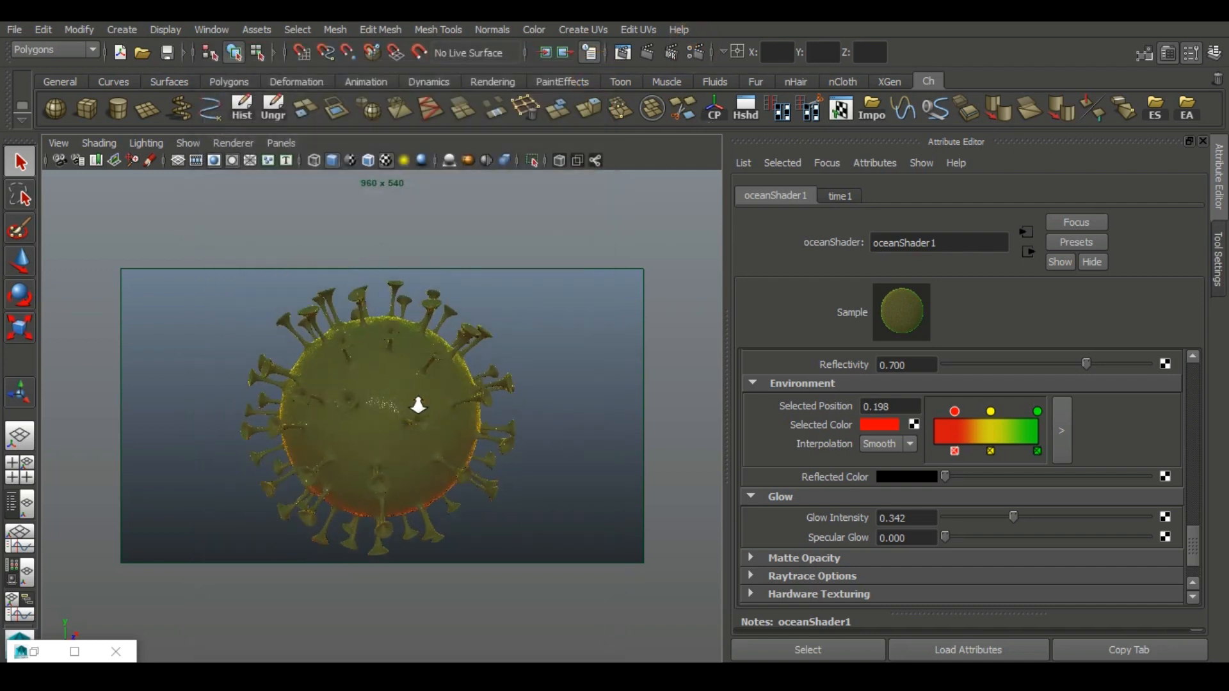
{"action": "left_click", "coordinate": [647, 52]}
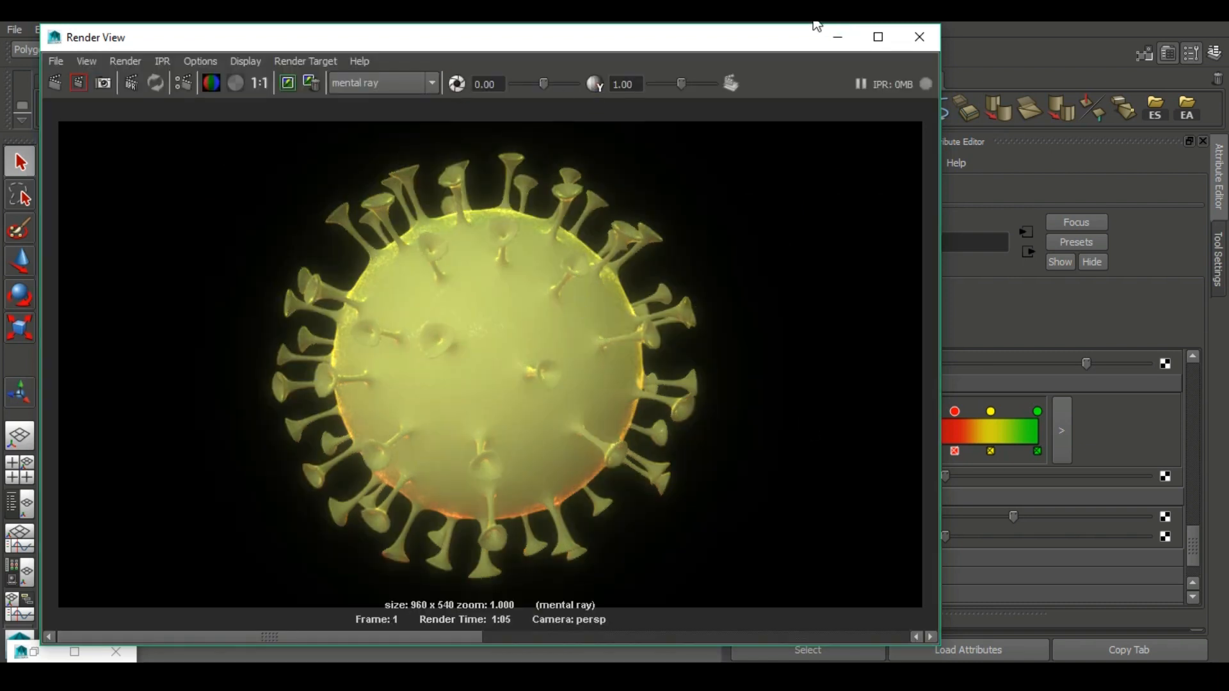
Step: Change the ocean shader's Water Color to light orange and render the virus from a new angle
{"action": "left_click", "coordinate": [837, 36]}
{"action": "scroll", "coordinate": [957, 516], "scroll_direction": "up", "scroll_amount": 3}
{"action": "left_click", "coordinate": [884, 448]}
{"action": "left_click", "coordinate": [852, 438]}
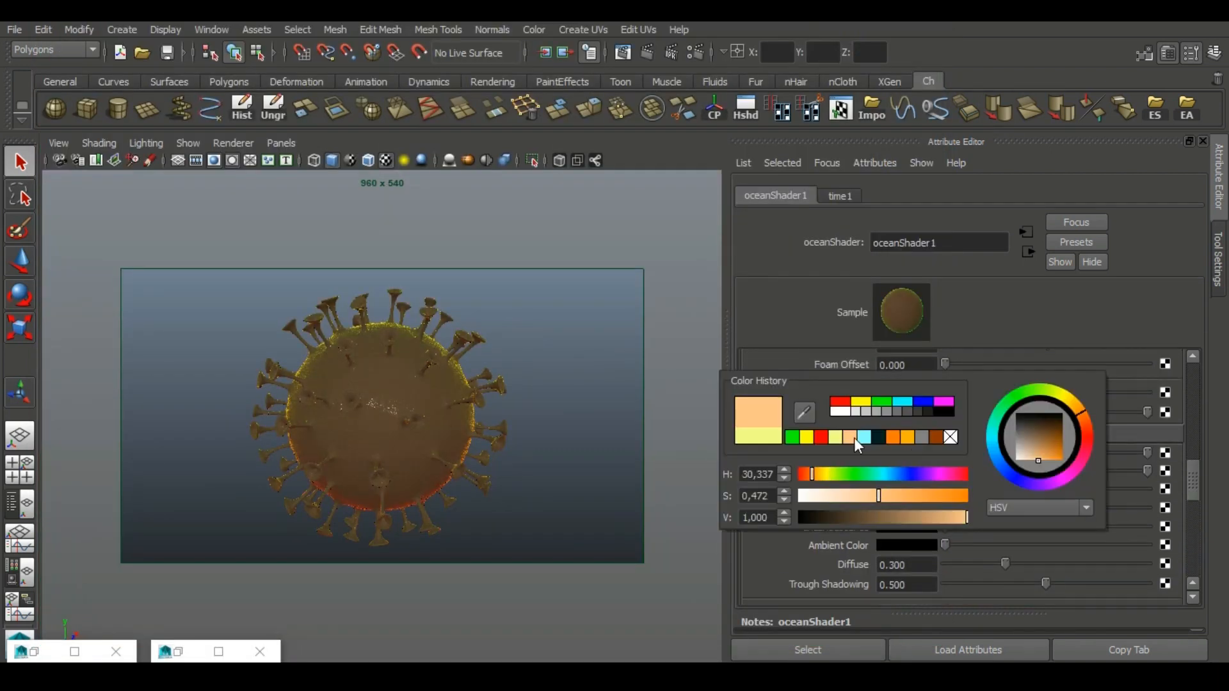
{"action": "left_click_drag", "start_coordinate": [365, 477], "coordinate": [532, 424], "text": "alt"}
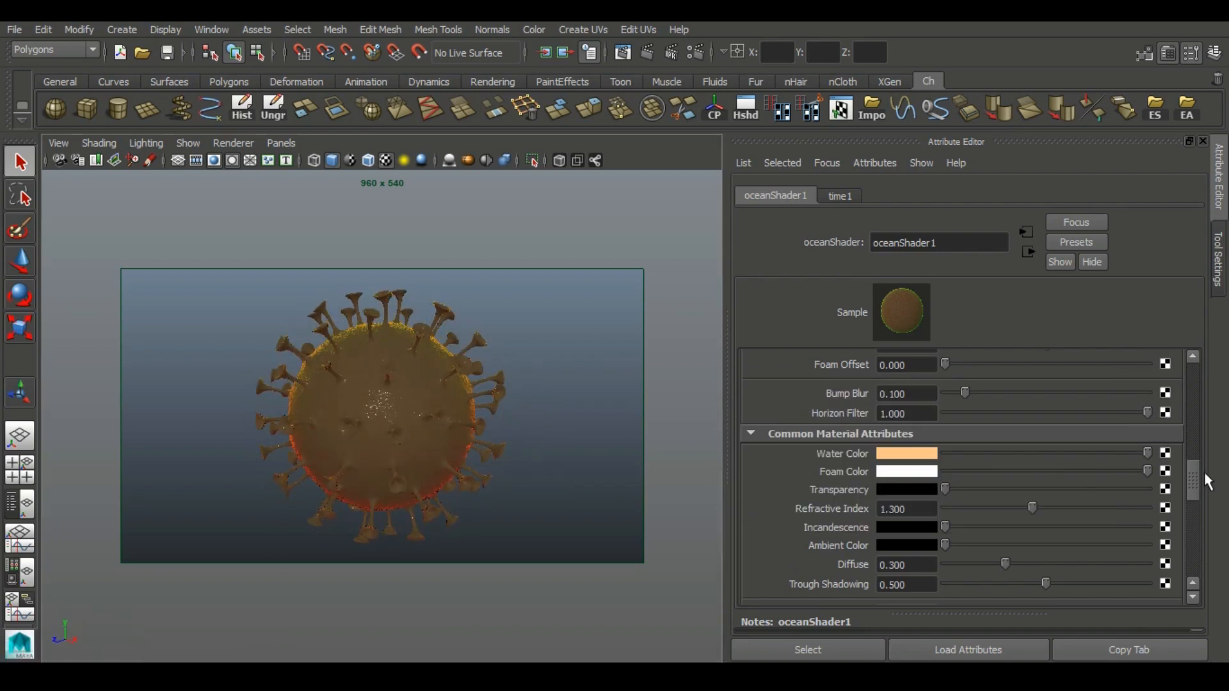
{"action": "left_click", "coordinate": [647, 54]}
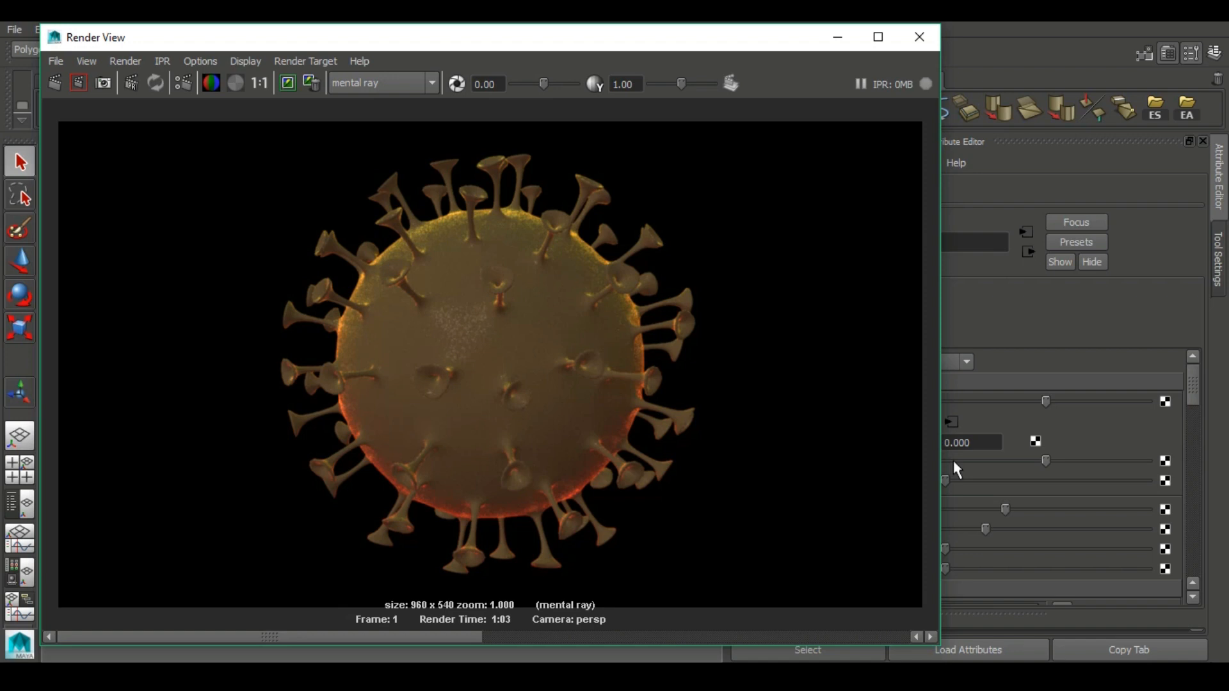
Step: Compare the stored renders and keep the orange virus image in the Render View
{"action": "left_click", "coordinate": [586, 635]}
{"action": "left_click", "coordinate": [309, 634]}
{"action": "left_click", "coordinate": [288, 85]}
{"action": "left_click", "coordinate": [831, 37]}
Step: Recolor the middle of the ocean shader's environment ramp green
{"action": "left_click_drag", "start_coordinate": [1191, 385], "coordinate": [1173, 559]}
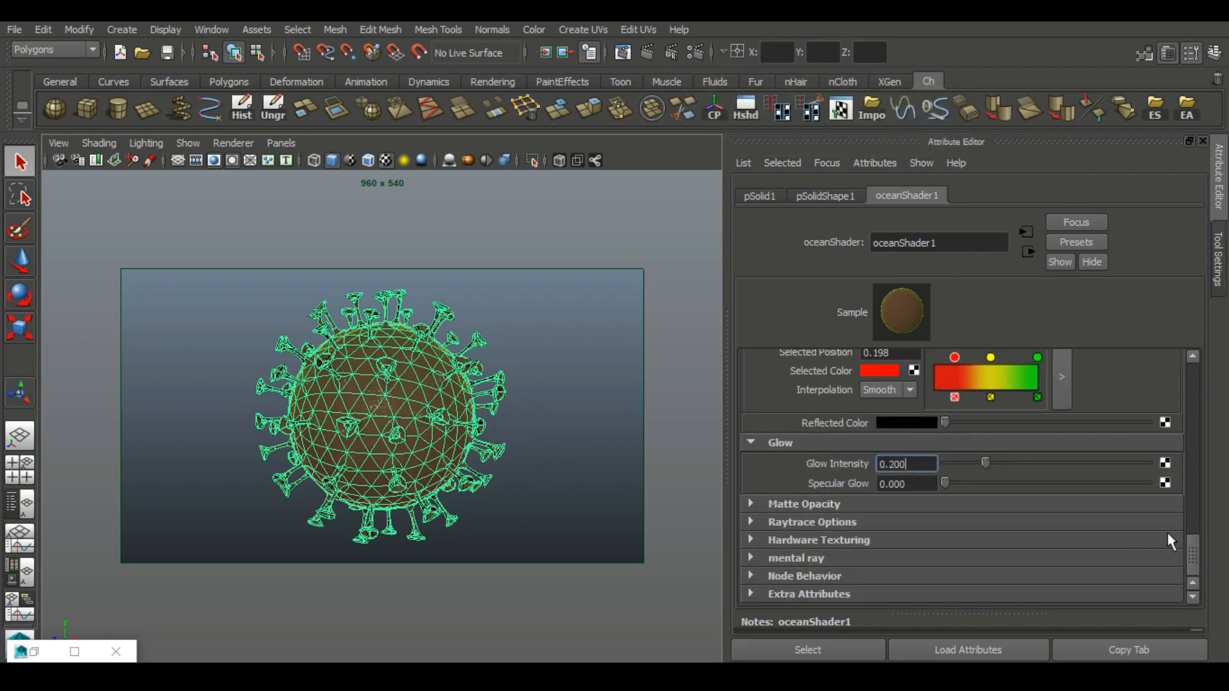
{"action": "scroll", "coordinate": [973, 486], "scroll_direction": "up", "scroll_amount": 4}
{"action": "left_click", "coordinate": [1063, 506]}
{"action": "left_click", "coordinate": [910, 446]}
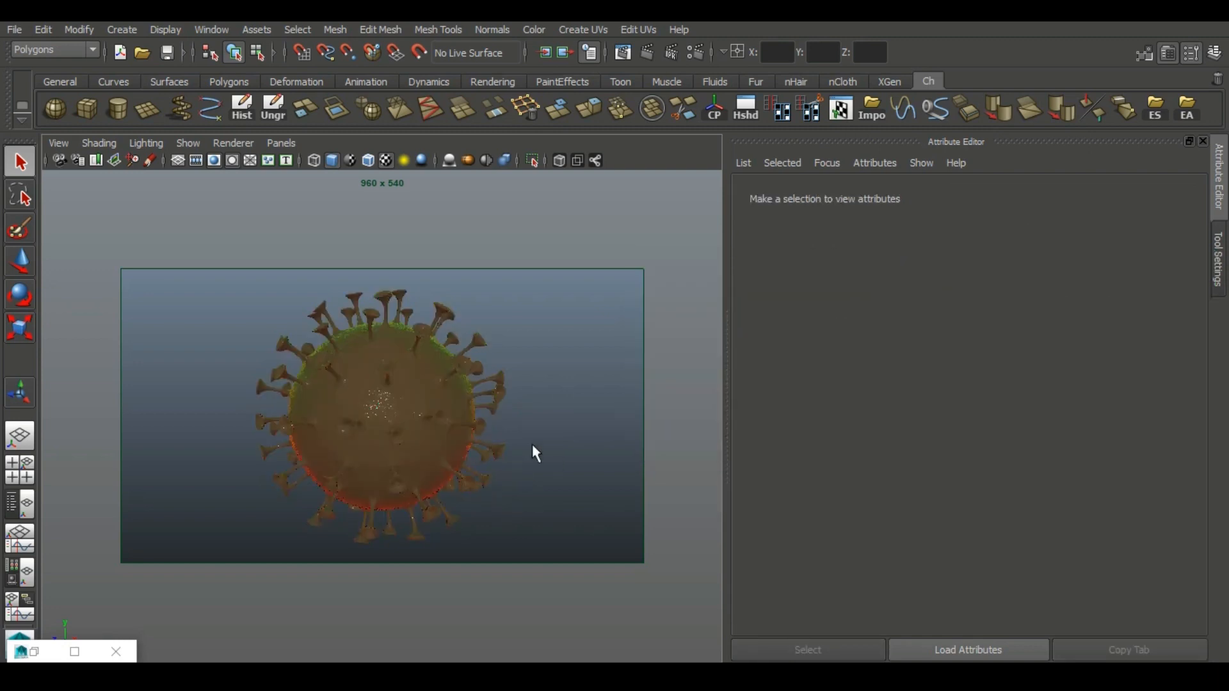
Step: Change the virus material's Water Color to mint green with a hue of about 149.7
{"action": "left_click", "coordinate": [480, 406]}
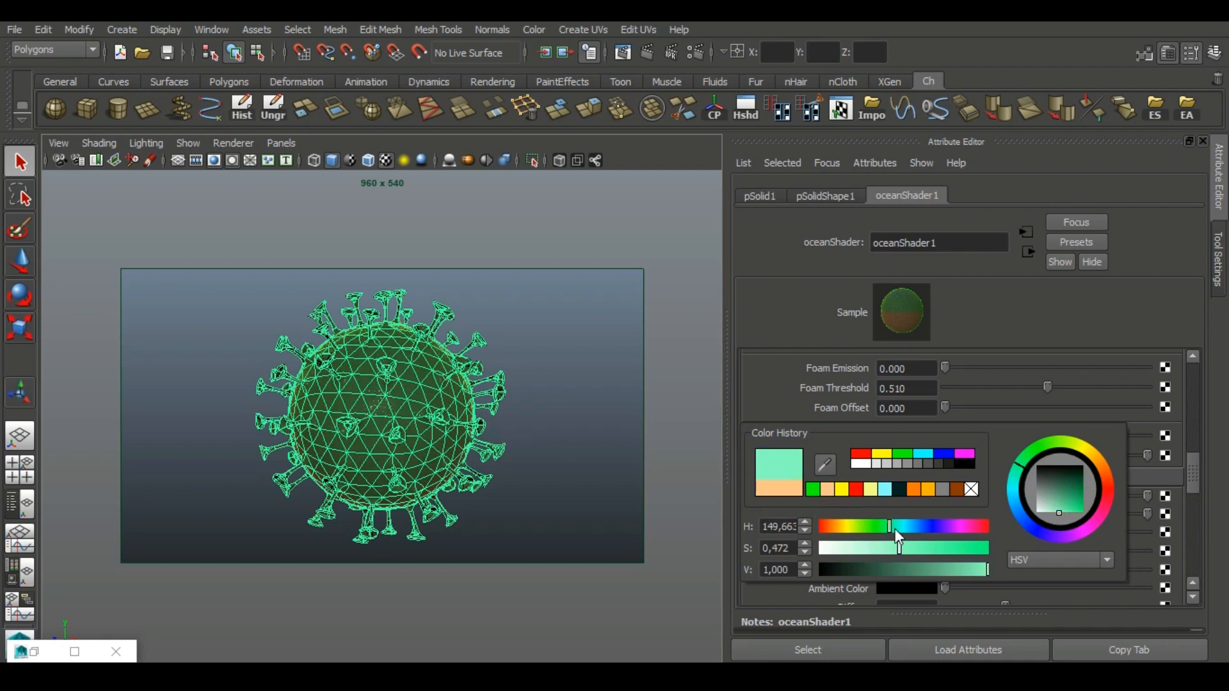
{"action": "left_click", "coordinate": [570, 575]}
{"action": "left_click", "coordinate": [438, 496]}
Step: Recolor the environment ramp's middle cyan and its first color green, and shift the Water Color to a more saturated green
{"action": "left_click", "coordinate": [1059, 520]}
{"action": "left_click", "coordinate": [909, 448]}
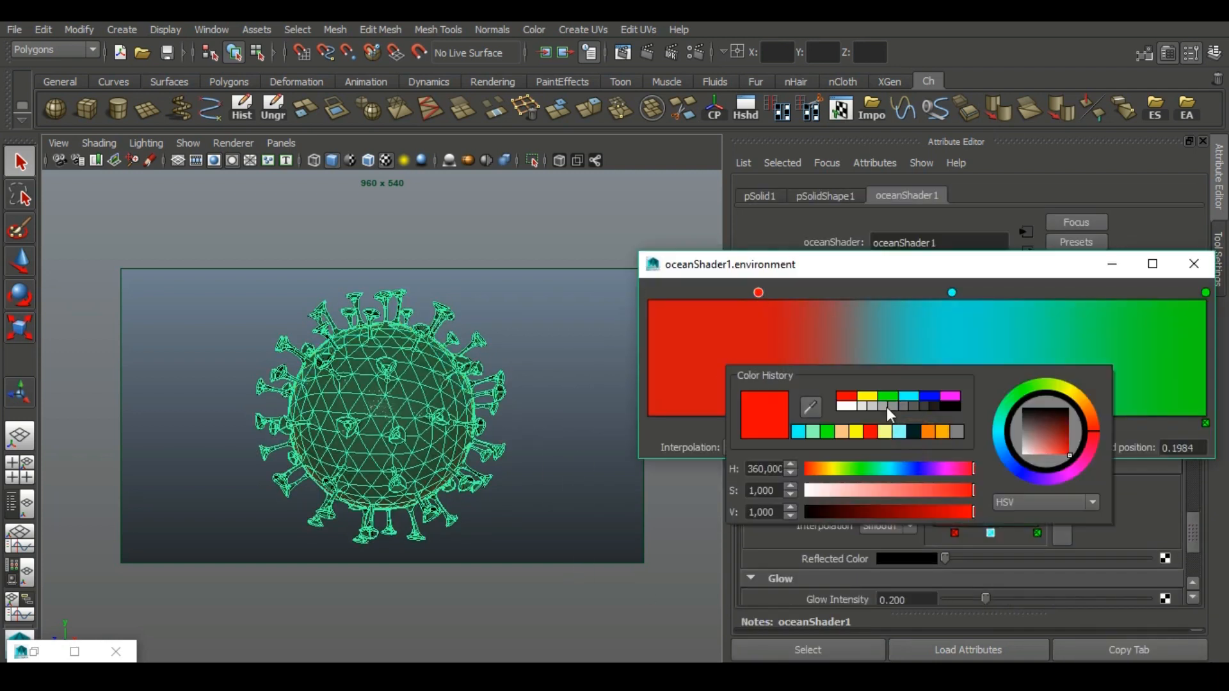
{"action": "left_click", "coordinate": [836, 500]}
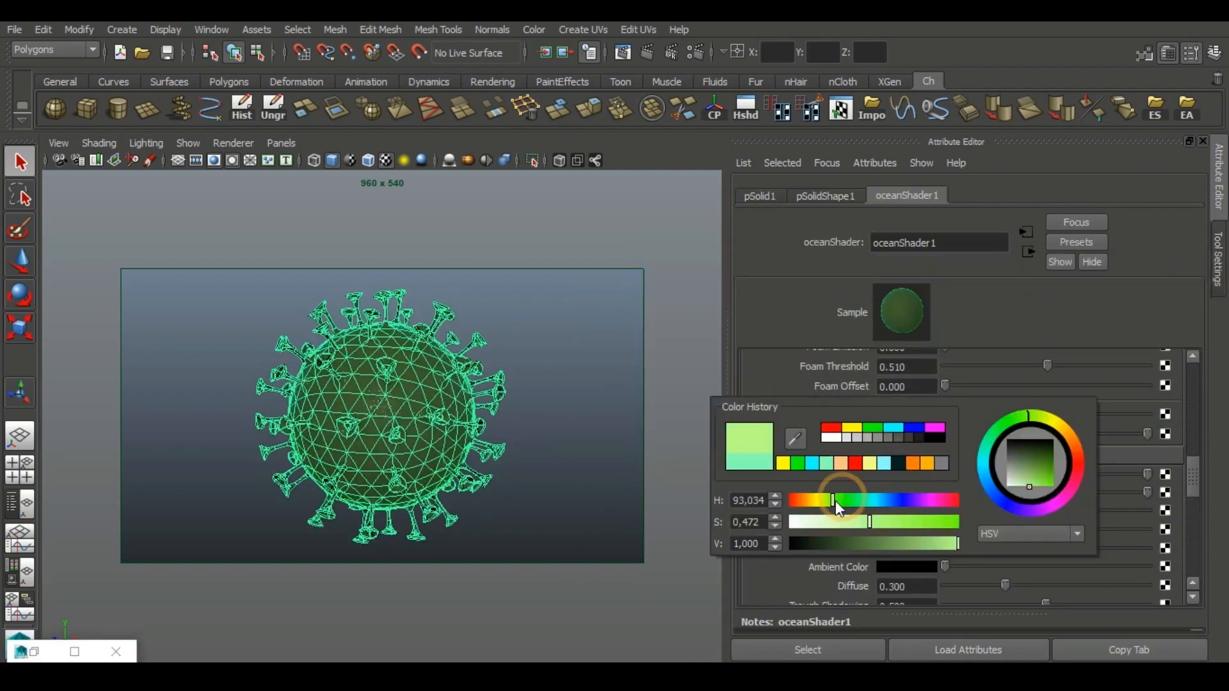
{"action": "left_click_drag", "start_coordinate": [835, 500], "coordinate": [850, 501]}
{"action": "left_click_drag", "start_coordinate": [870, 523], "coordinate": [903, 520]}
{"action": "left_click", "coordinate": [628, 453]}
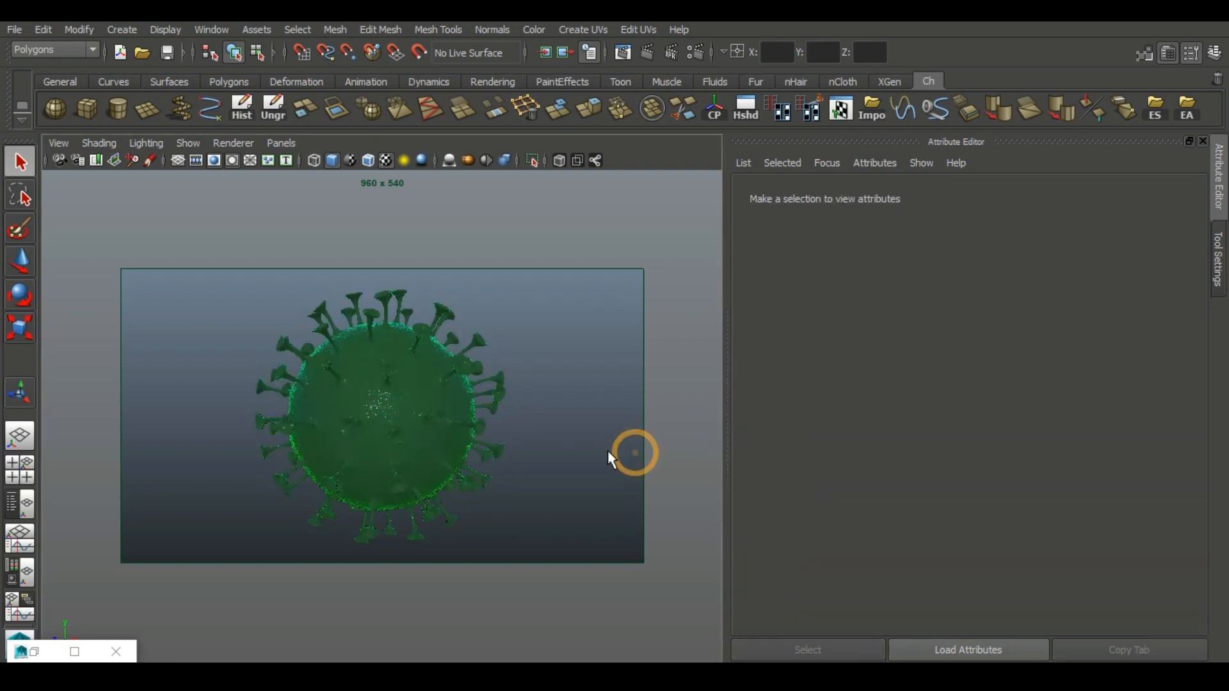
Step: Render the green virus variant and keep its image in the Render View for comparison with the earlier renders
{"action": "left_click", "coordinate": [648, 53]}
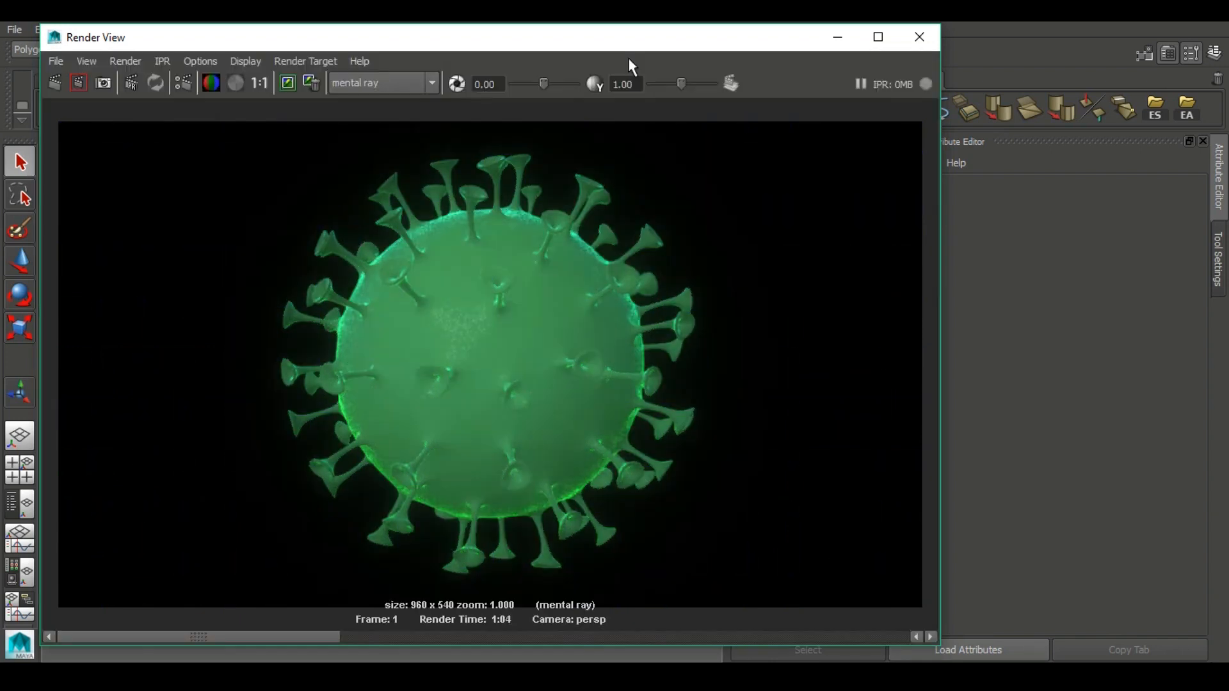
{"action": "left_click", "coordinate": [383, 639]}
{"action": "left_click", "coordinate": [327, 637]}
{"action": "left_click", "coordinate": [382, 638]}
{"action": "left_click", "coordinate": [328, 635]}
{"action": "left_click", "coordinate": [383, 639]}
{"action": "left_click", "coordinate": [327, 637]}
{"action": "left_click", "coordinate": [290, 88]}
{"action": "left_click", "coordinate": [838, 37]}
Step: Undo the green and cyan color changes made to the ocean shader
{"action": "key", "text": "ctrl+z"}
{"action": "key", "text": "ctrl+z"}
{"action": "key", "text": "ctrl+z"}
{"action": "key", "text": "ctrl+z"}
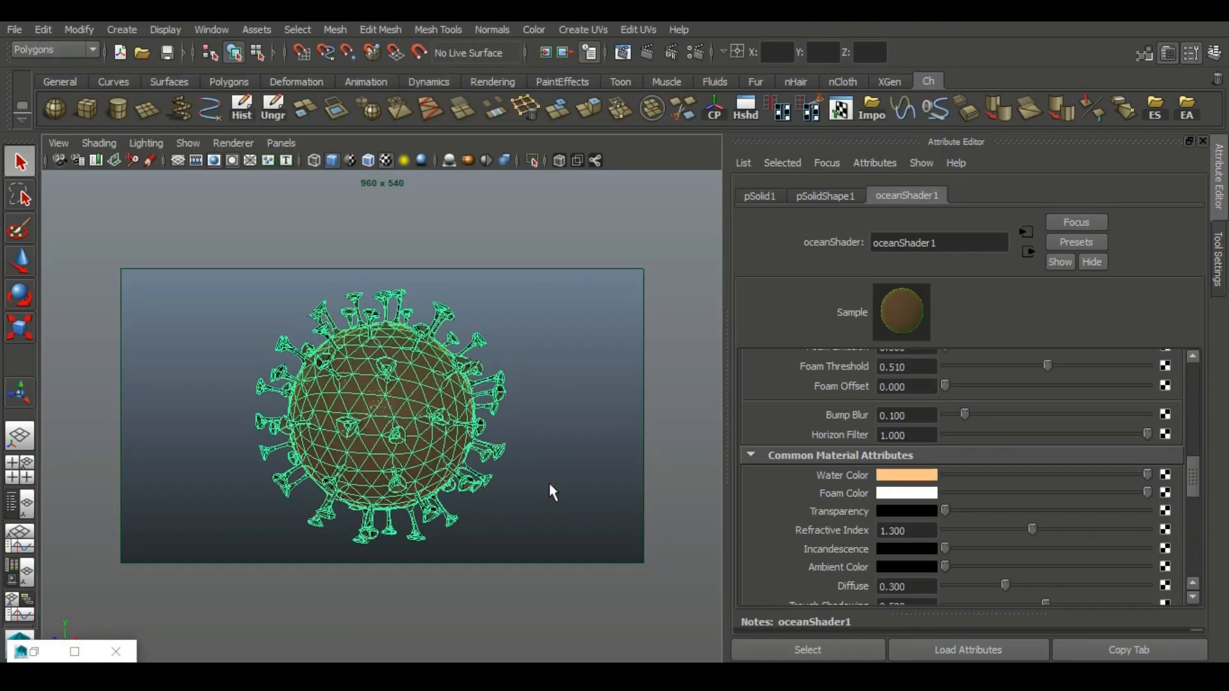
{"action": "scroll", "coordinate": [962, 477], "scroll_direction": "down", "scroll_amount": 10}
{"action": "left_click", "coordinate": [564, 447]}
{"action": "key", "text": "ctrl+z"}
{"action": "key", "text": "ctrl+z"}
Step: Set the ocean shader's glow value to 0.1 and deselect the virus
{"action": "left_click_drag", "start_coordinate": [904, 482], "coordinate": [886, 483]}
{"action": "type", "text": "0.1"}
{"action": "key", "text": "Return"}
{"action": "left_click", "coordinate": [576, 448]}
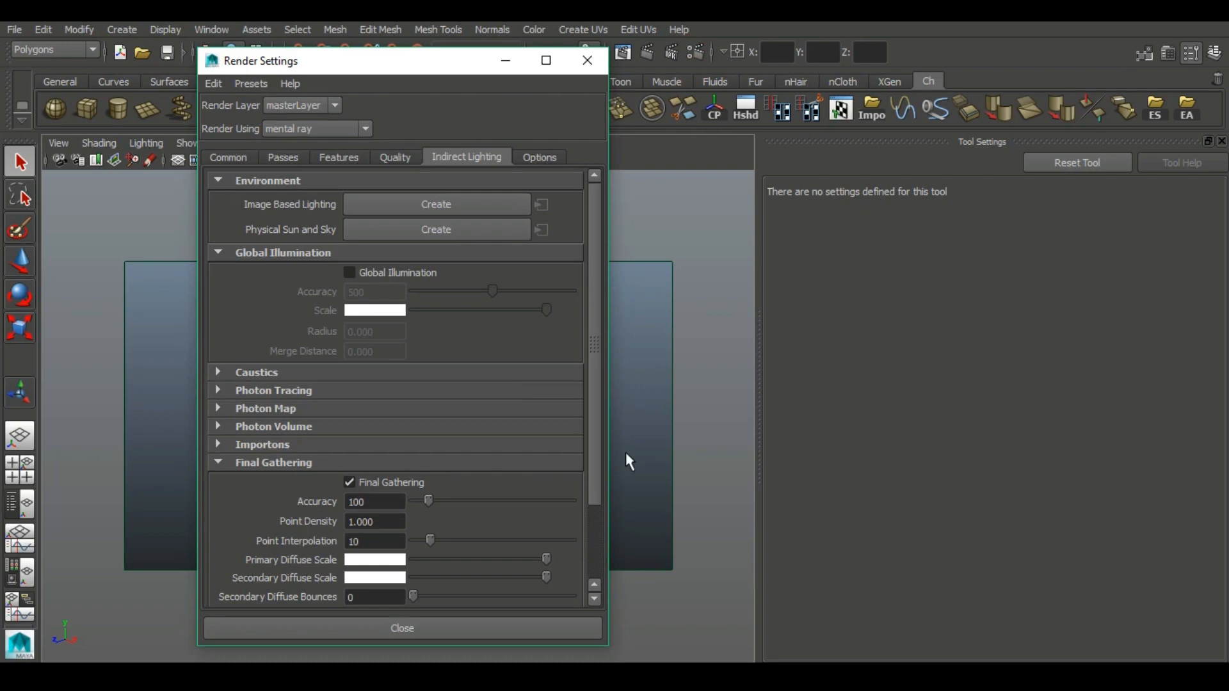
Step: Set the render image size to 1920 x 1080 in the common render settings and render the virus
{"action": "left_click", "coordinate": [229, 158]}
{"action": "scroll", "coordinate": [429, 548], "scroll_direction": "down", "scroll_amount": 10}
{"action": "left_click", "coordinate": [448, 354]}
{"action": "left_click_drag", "start_coordinate": [464, 399], "coordinate": [467, 409]}
{"action": "left_click", "coordinate": [392, 404]}
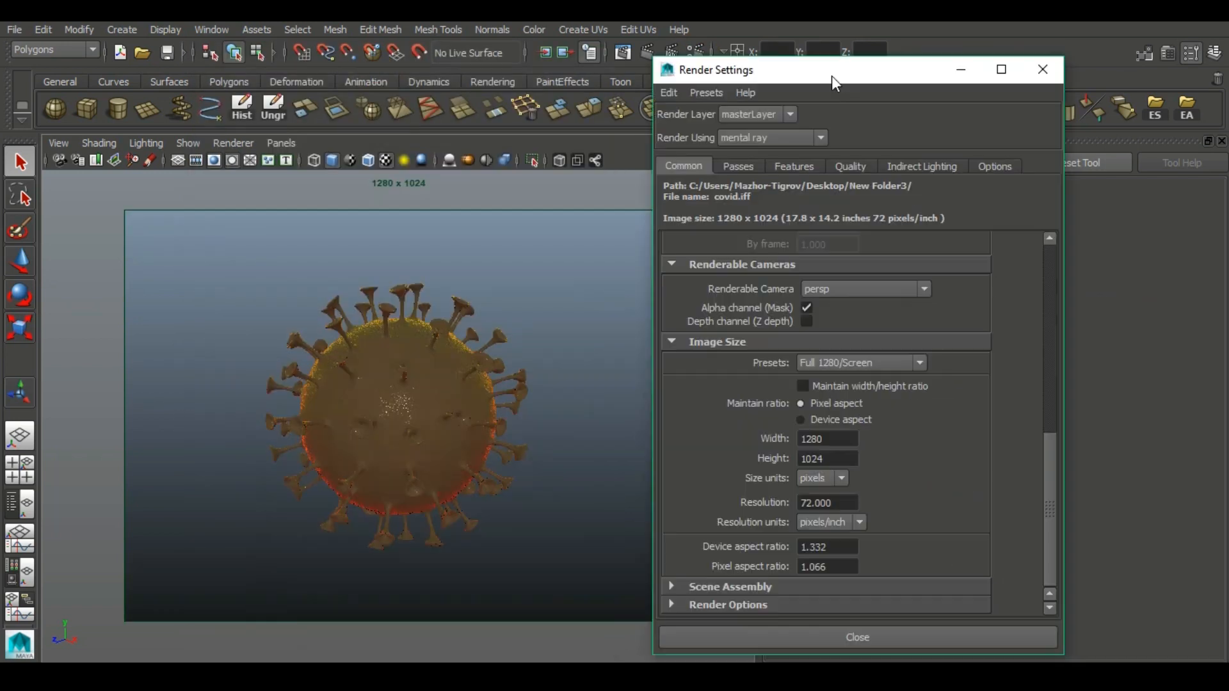
{"action": "left_click", "coordinate": [903, 359]}
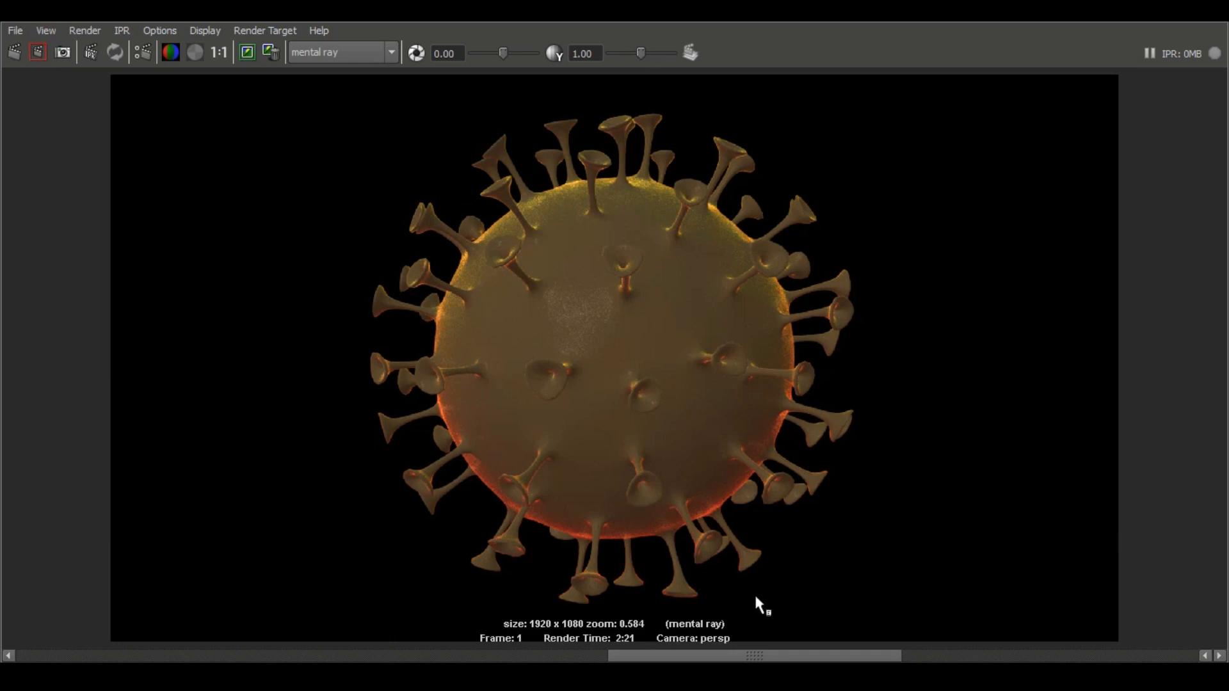
Step: Compare the 1920 x 1080 render with the kept orange and green virus images in the Render View
{"action": "left_click", "coordinate": [1160, 17]}
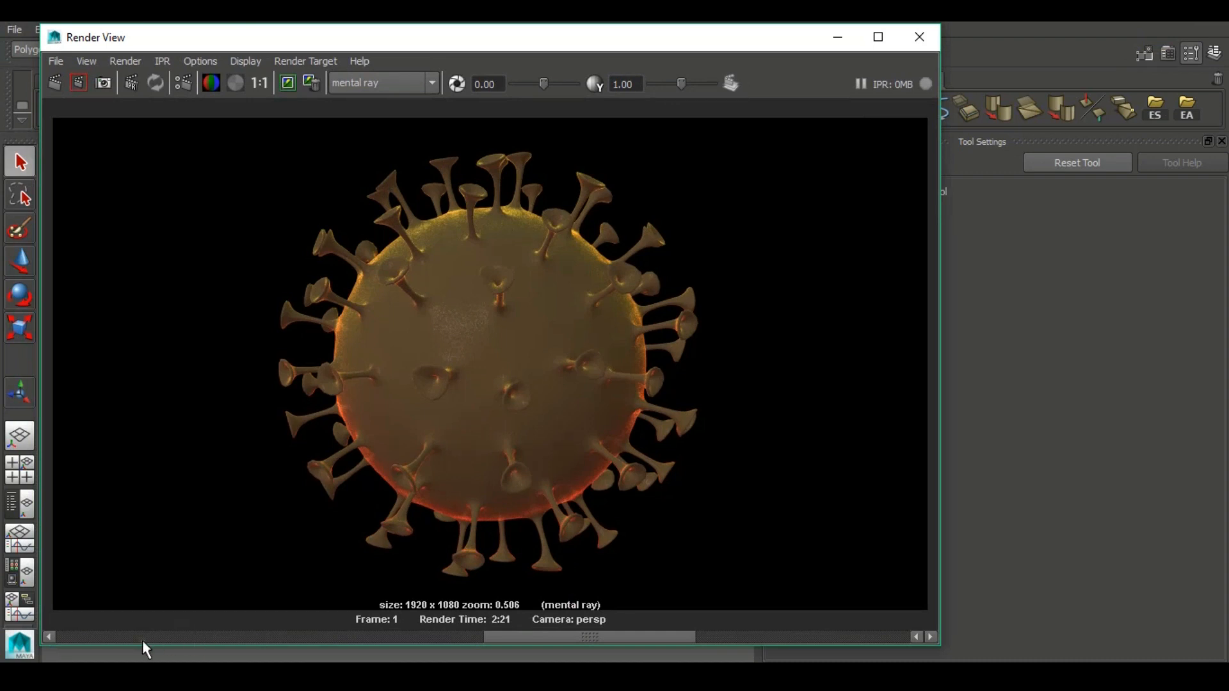
{"action": "left_click", "coordinate": [142, 639]}
{"action": "left_click", "coordinate": [216, 640]}
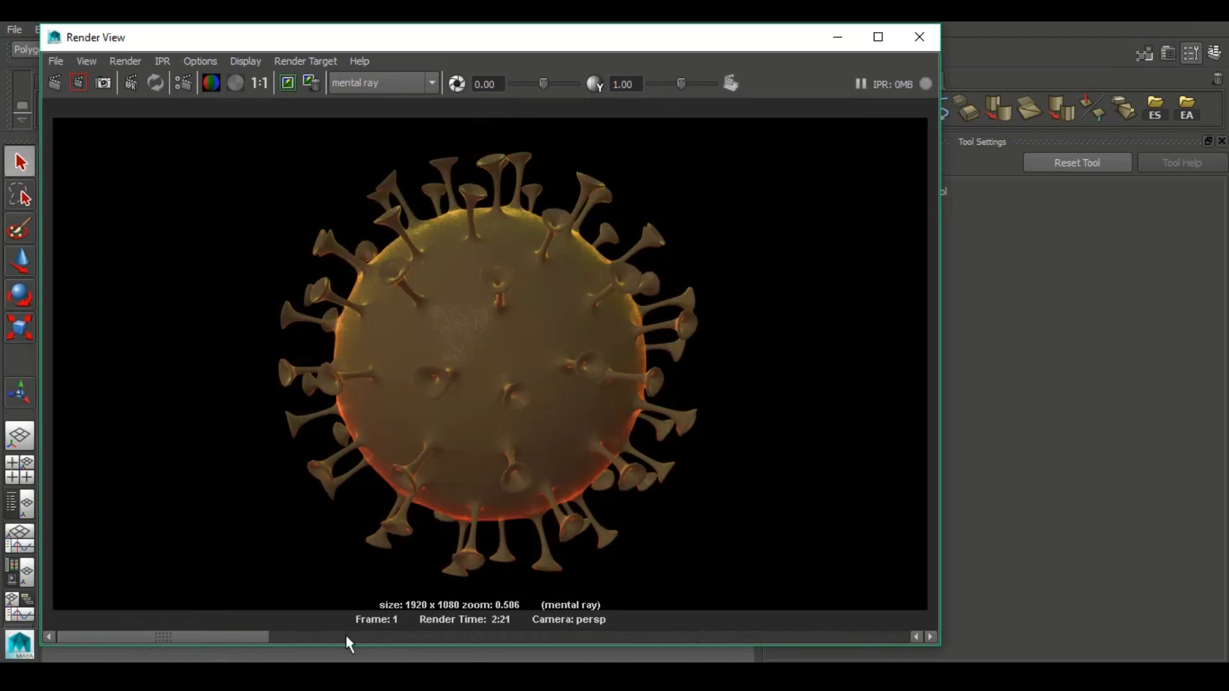
{"action": "left_click", "coordinate": [876, 36]}
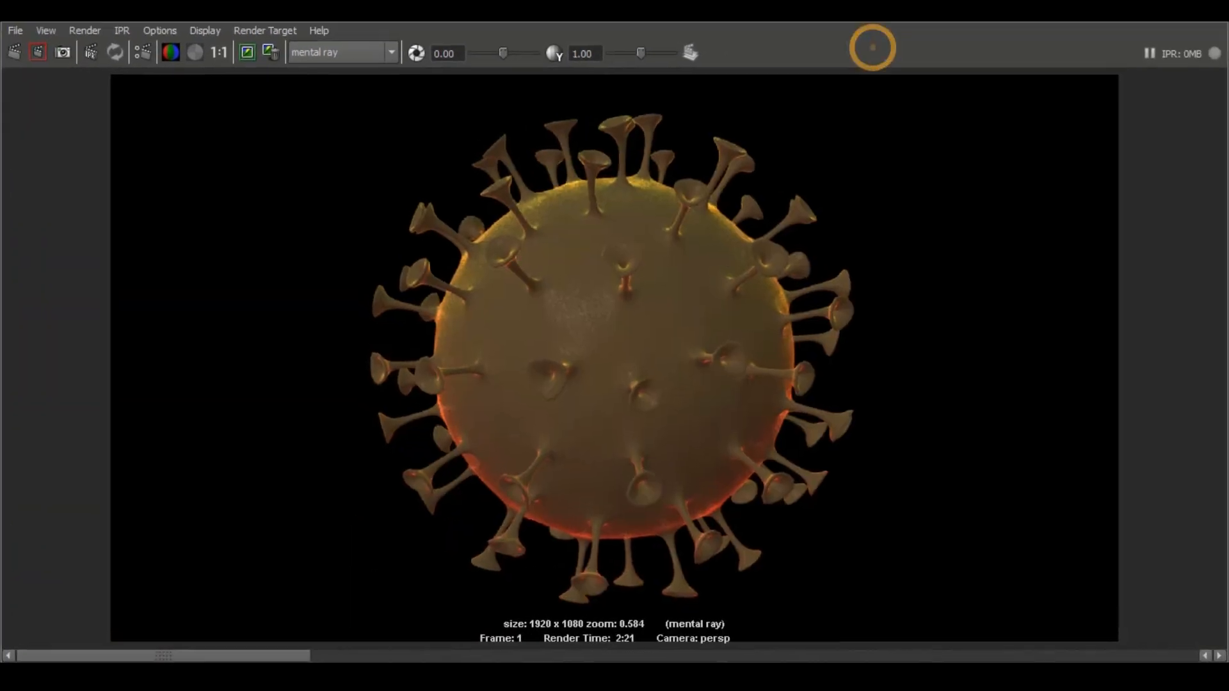
{"action": "left_click", "coordinate": [405, 656]}
{"action": "left_click", "coordinate": [663, 654]}
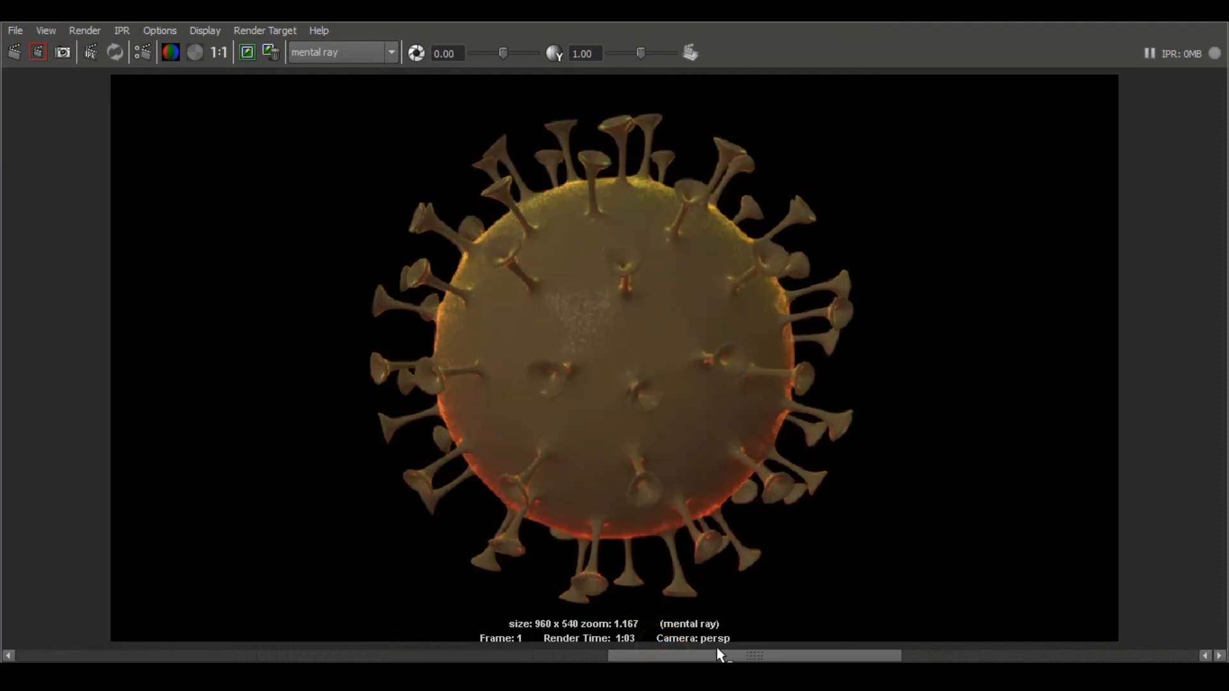
{"action": "left_click", "coordinate": [179, 655]}
{"action": "left_click", "coordinate": [181, 654]}
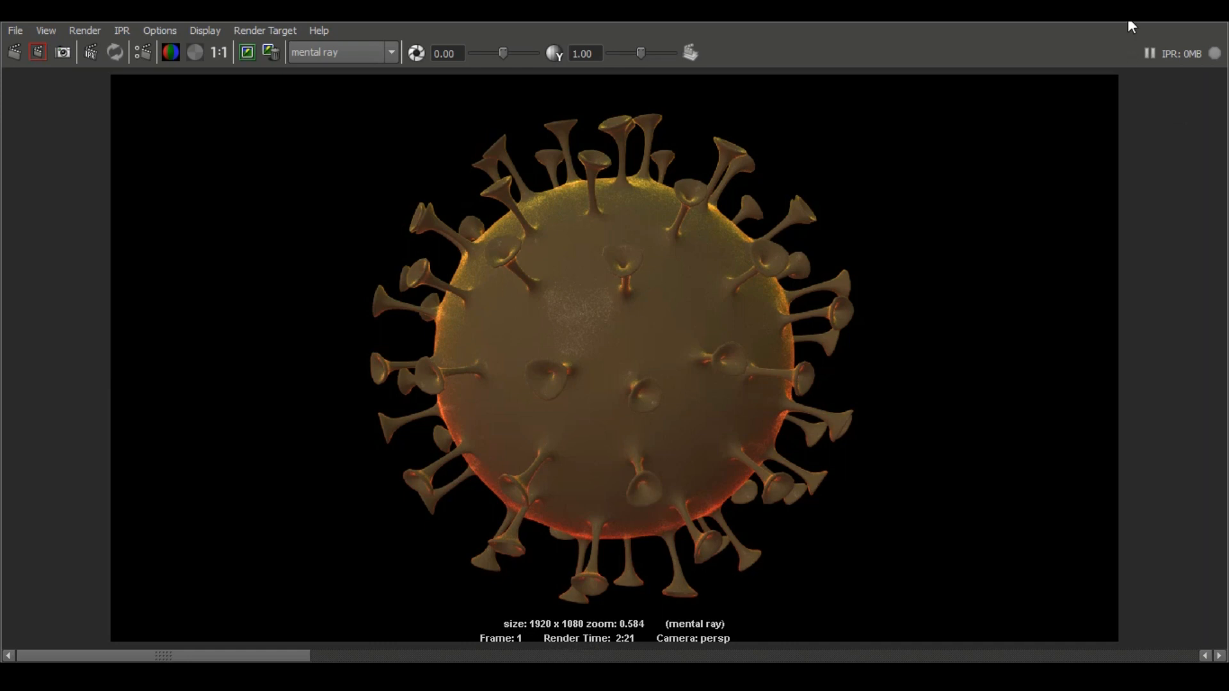
{"action": "left_click", "coordinate": [504, 656]}
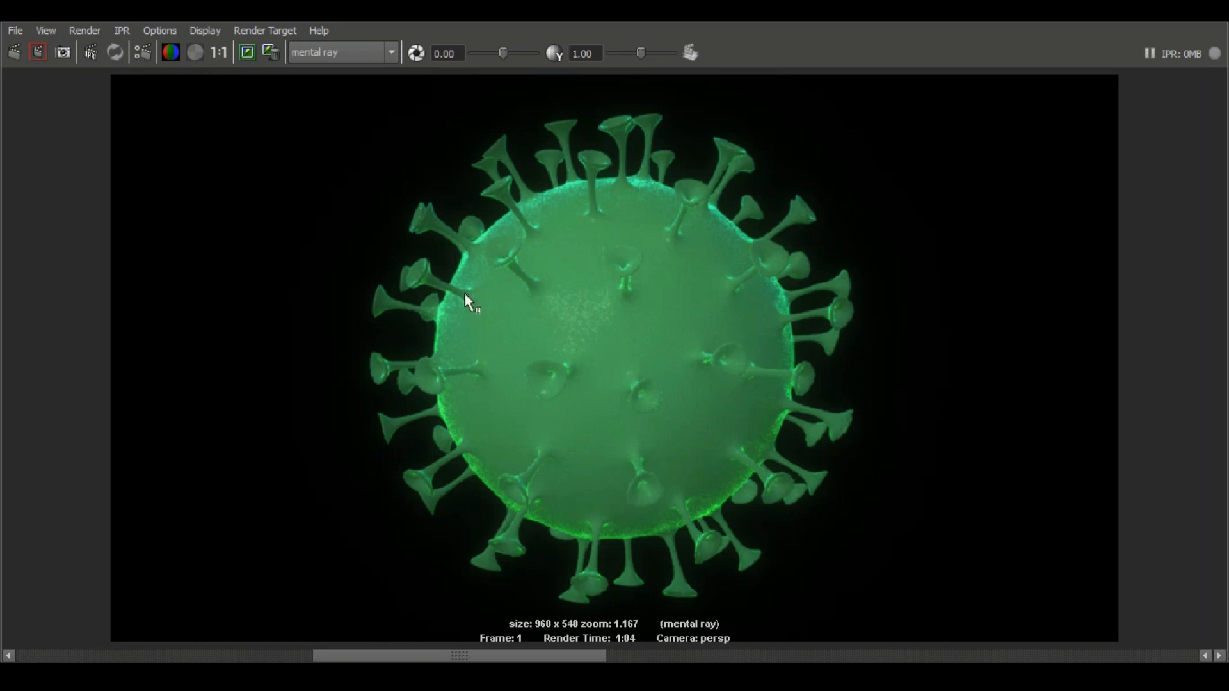
{"action": "left_click", "coordinate": [720, 657]}
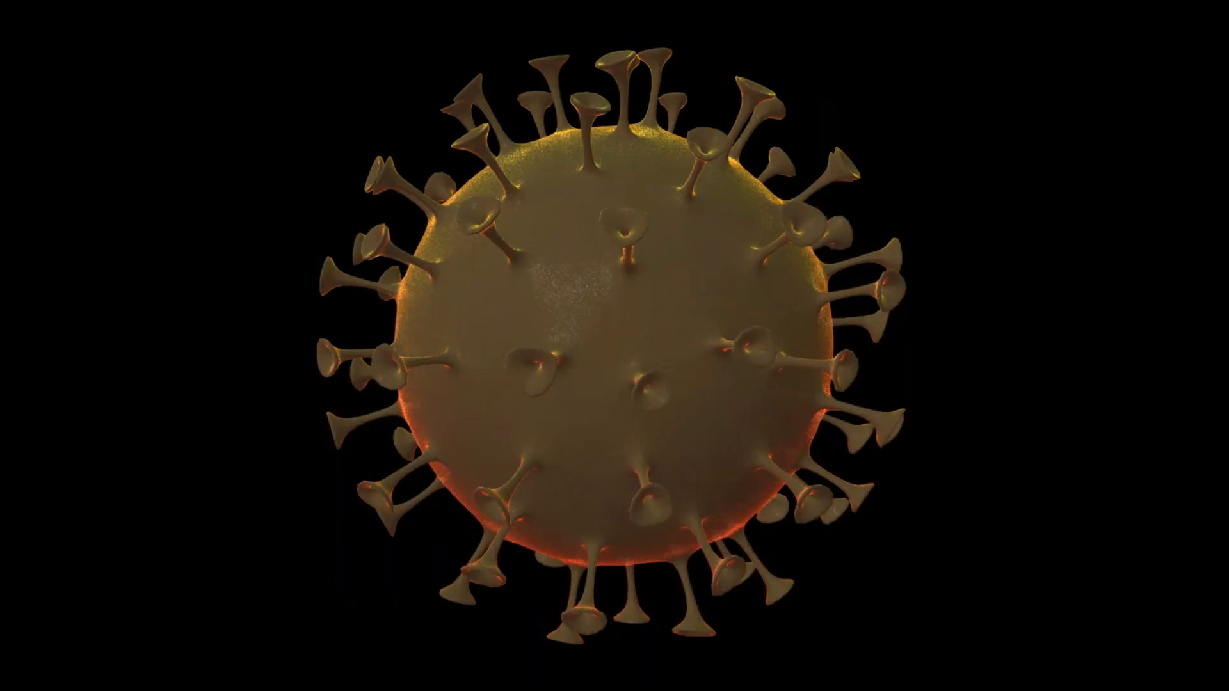